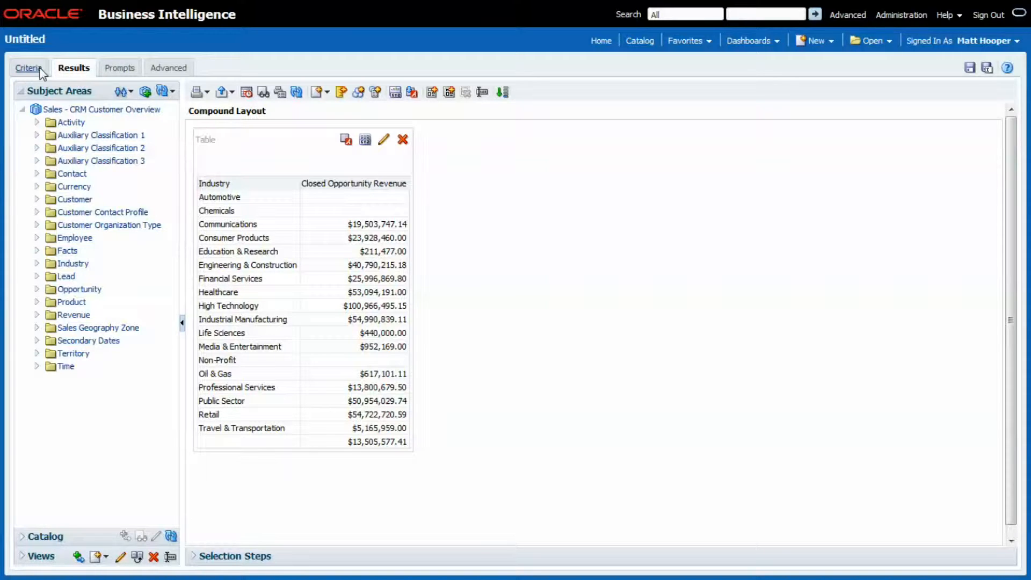
Filter the analysis to rows where Closed Opportunity Revenue is not null and display the filtered results
left_click(23, 71)
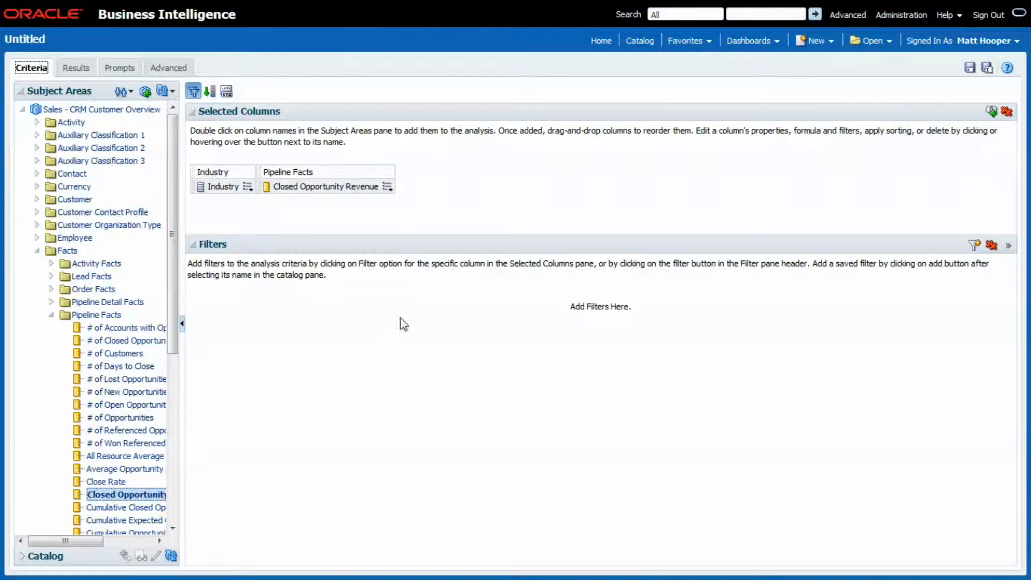
left_click(387, 188)
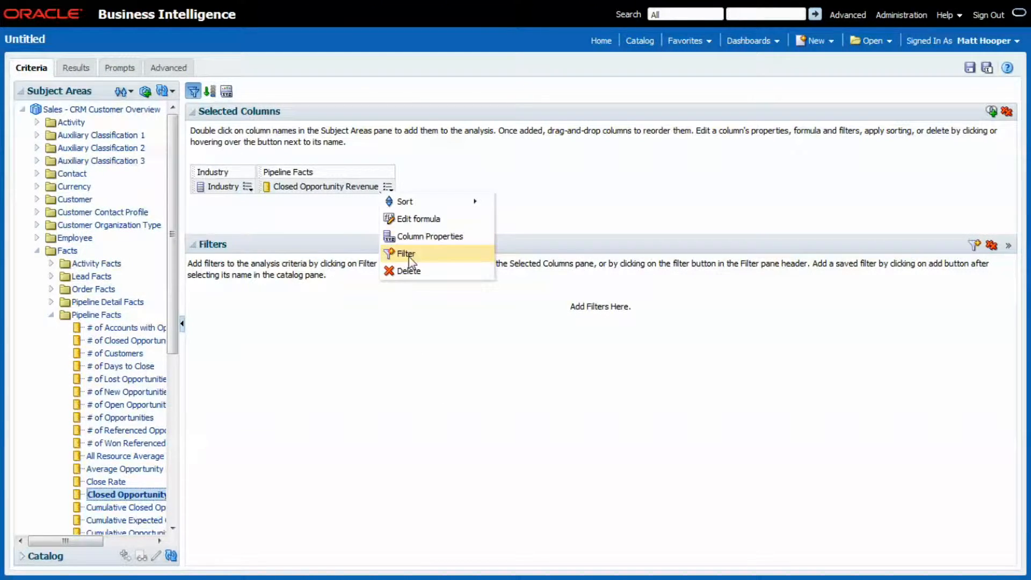
left_click(397, 254)
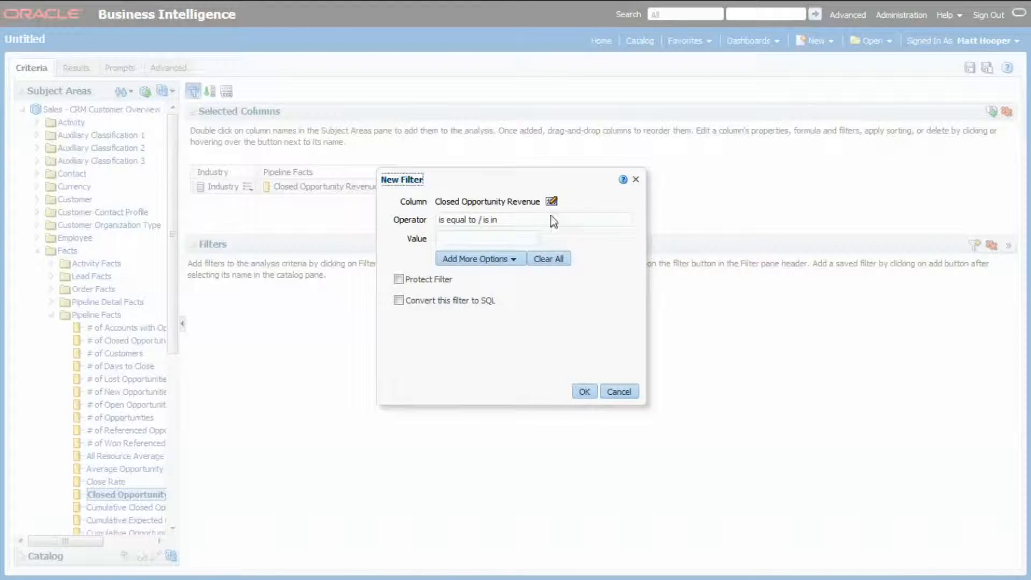
left_click(514, 218)
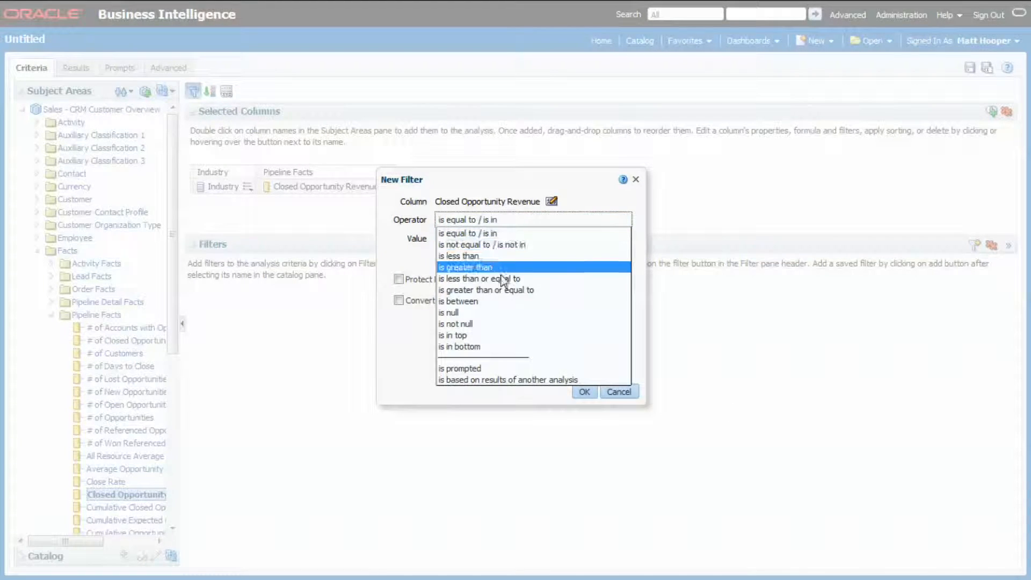
left_click(496, 324)
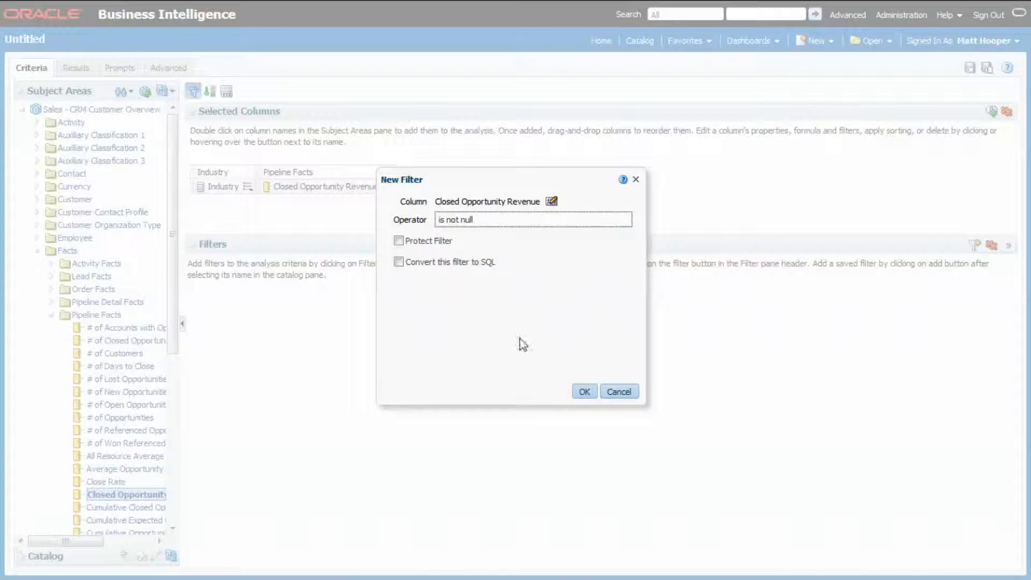
left_click(583, 391)
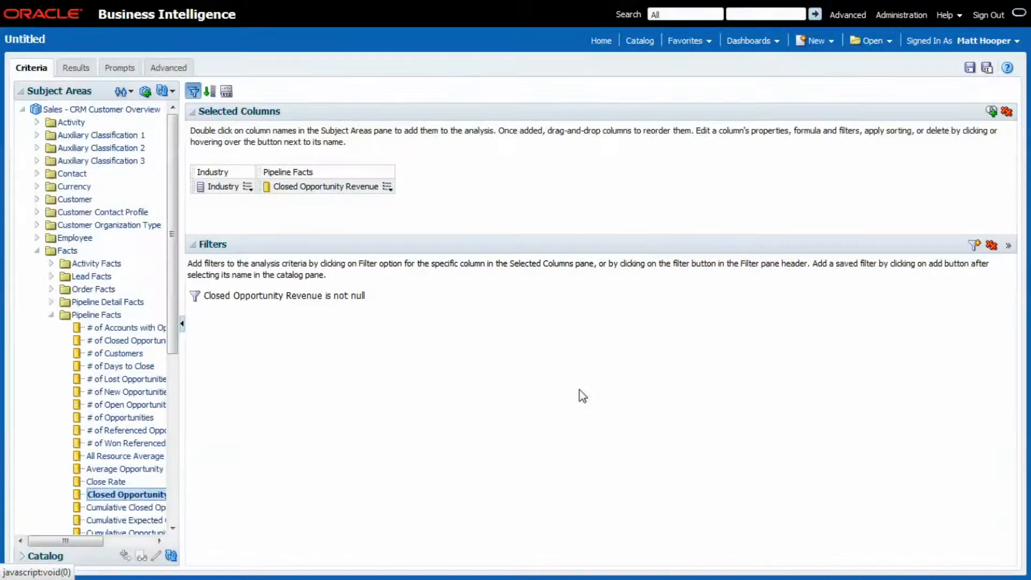
left_click(68, 70)
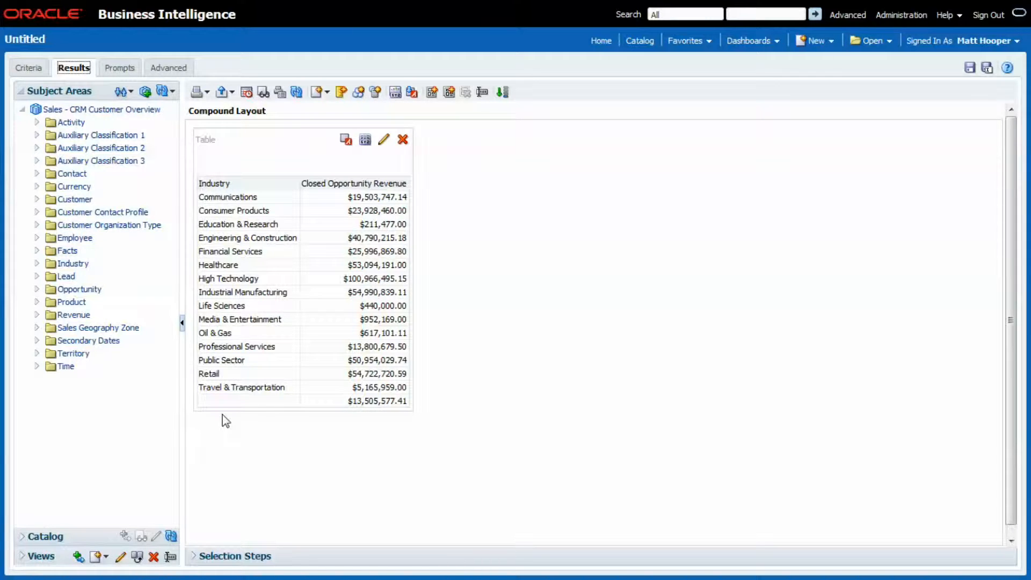
Add a filter requiring Industry Name to be not null and display the updated results
left_click(25, 70)
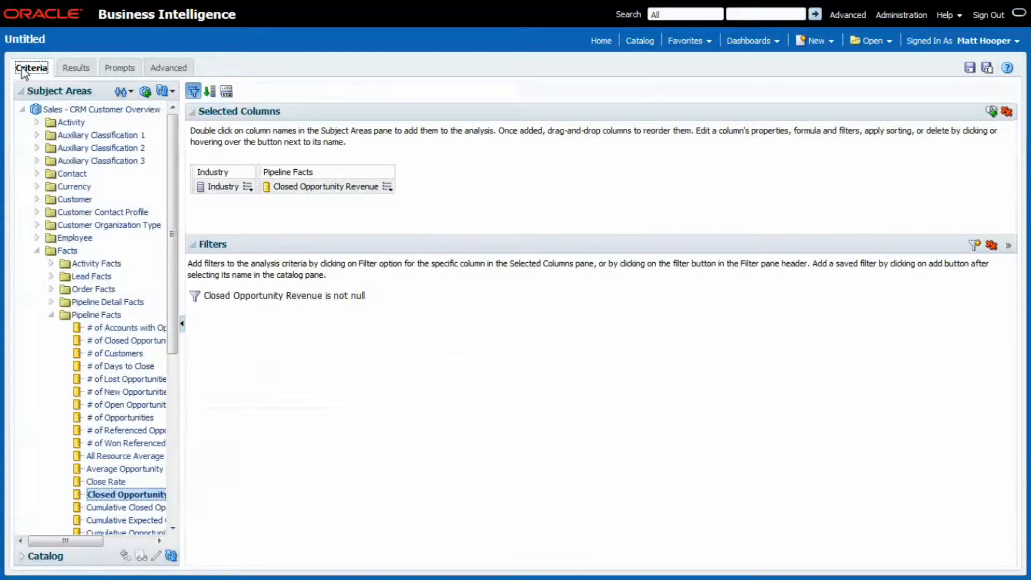
left_click(247, 187)
left_click(267, 254)
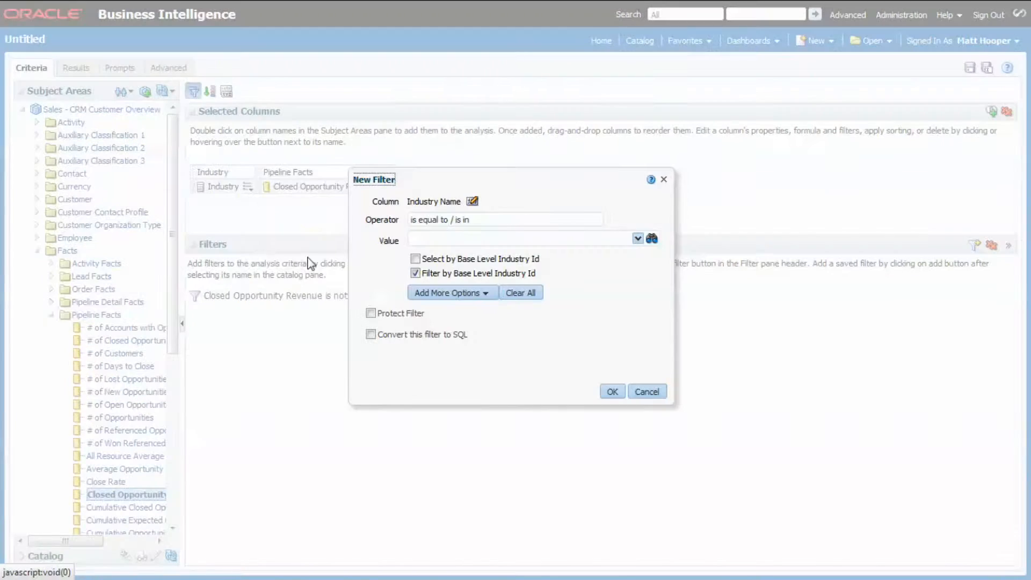
left_click(475, 221)
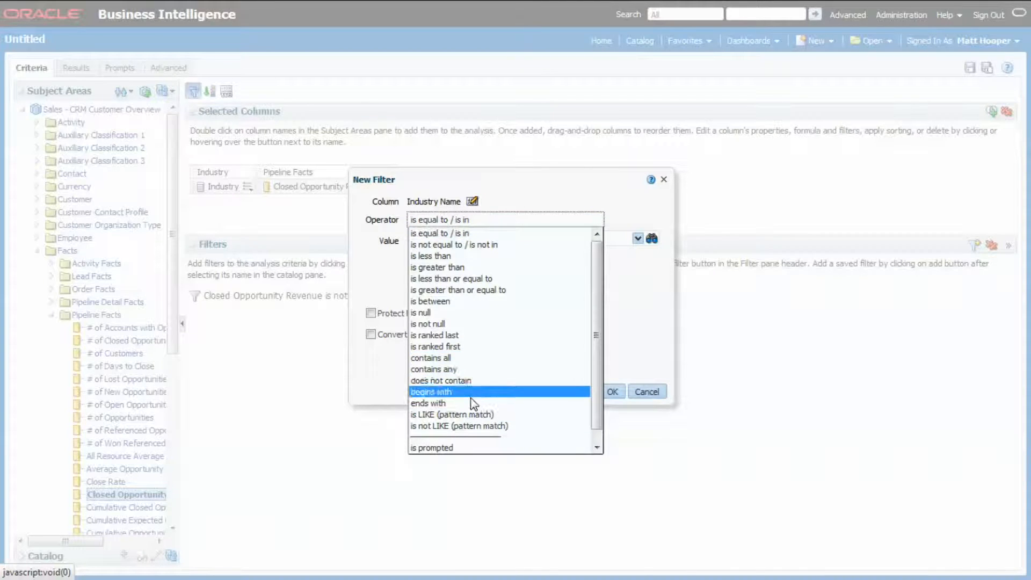
left_click(456, 324)
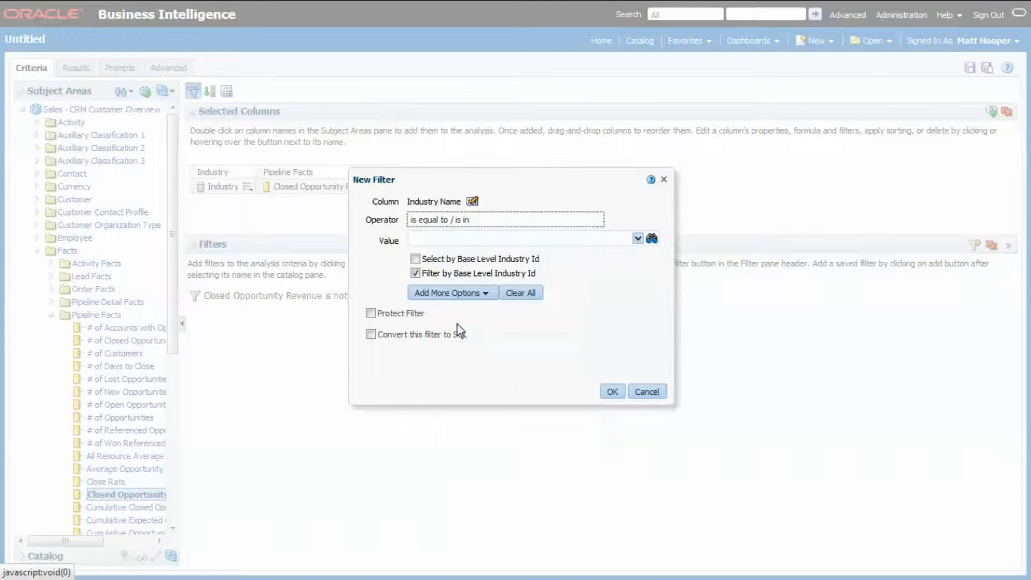
left_click(553, 393)
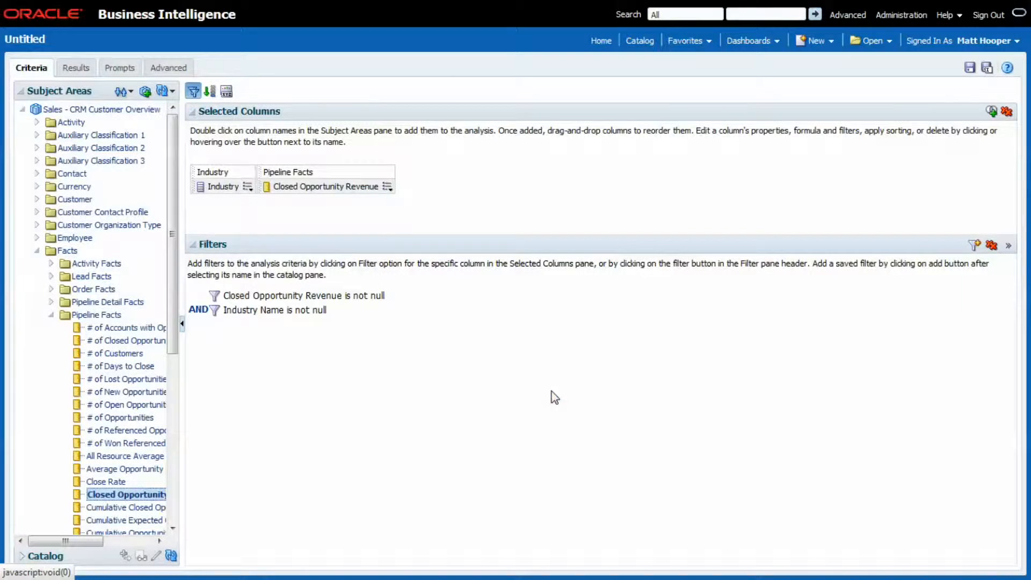
left_click(76, 67)
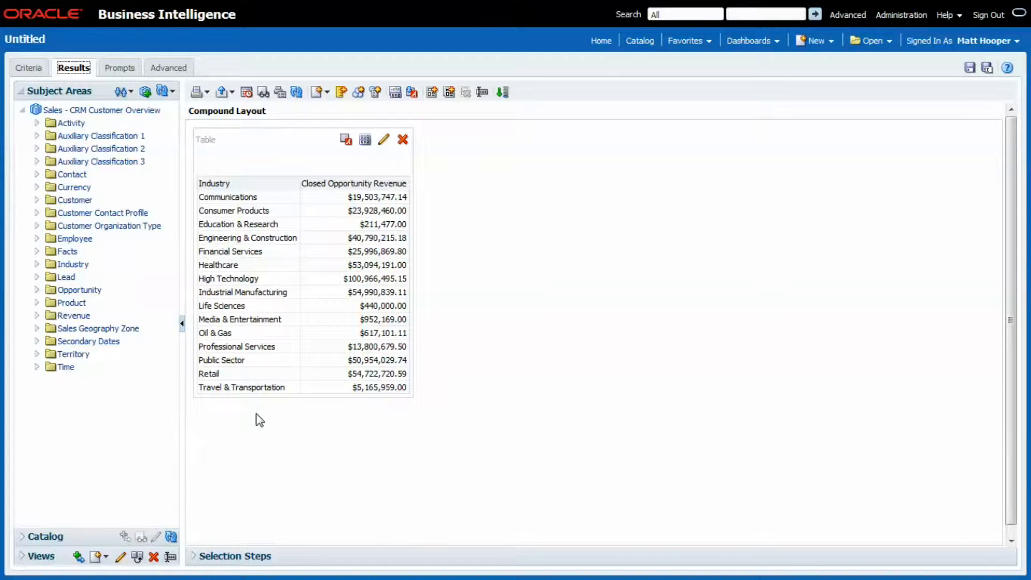
Add a filter requiring Closed Opportunity Revenue to be greater than 0 and display the updated results
left_click(19, 70)
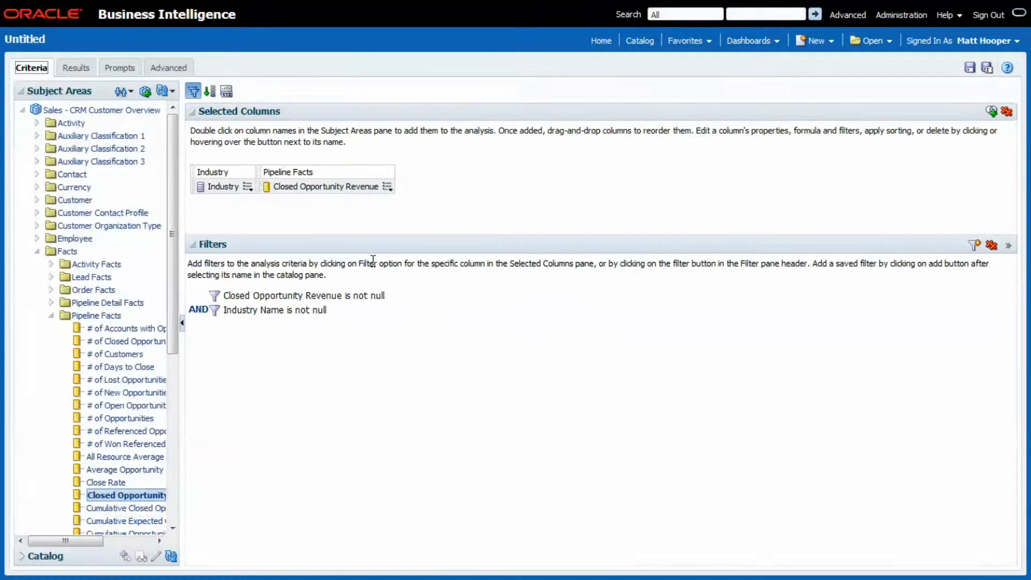
left_click(386, 186)
left_click(408, 253)
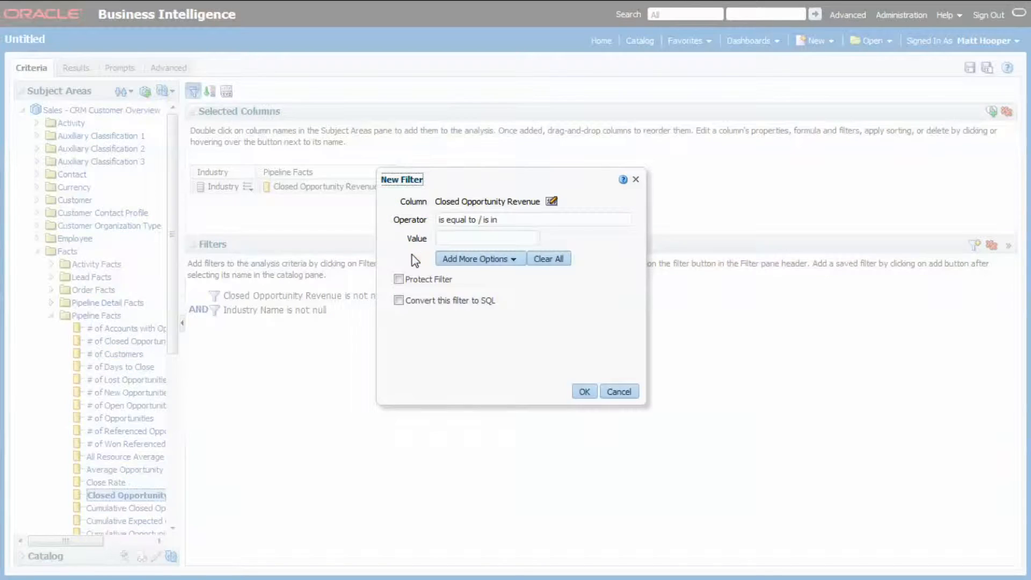
left_click(527, 219)
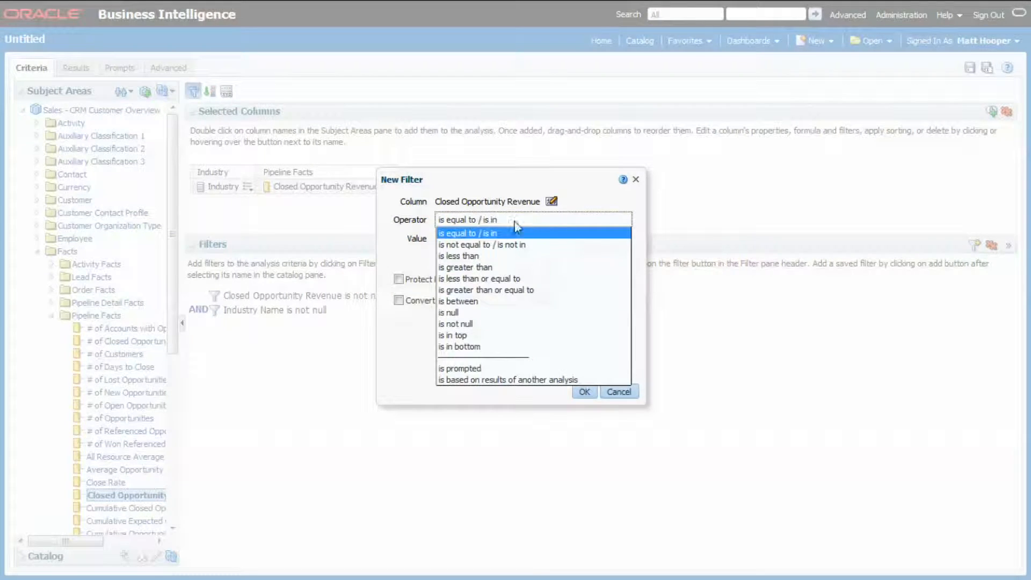
left_click(494, 267)
left_click(454, 238)
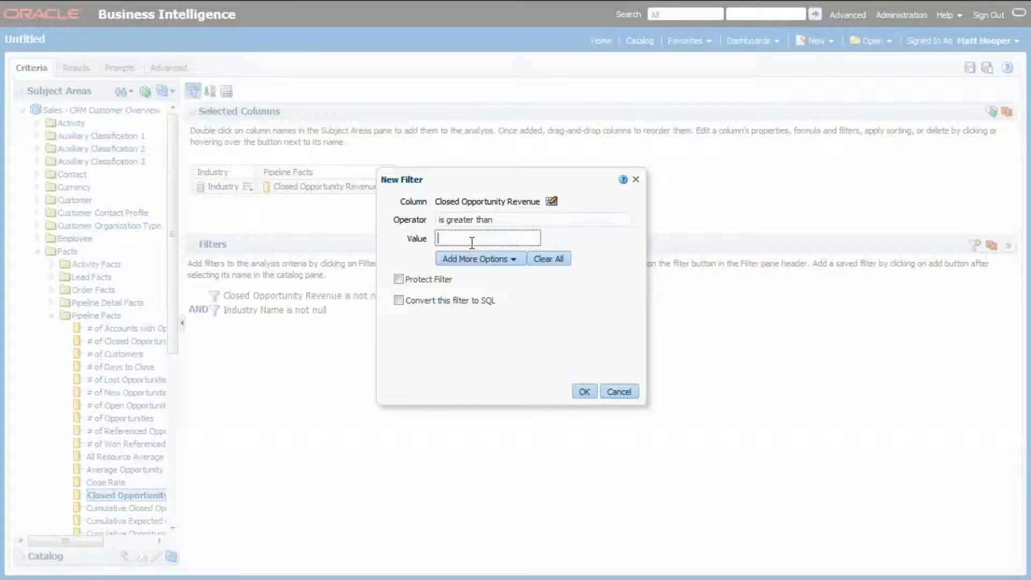
type("0")
left_click(586, 392)
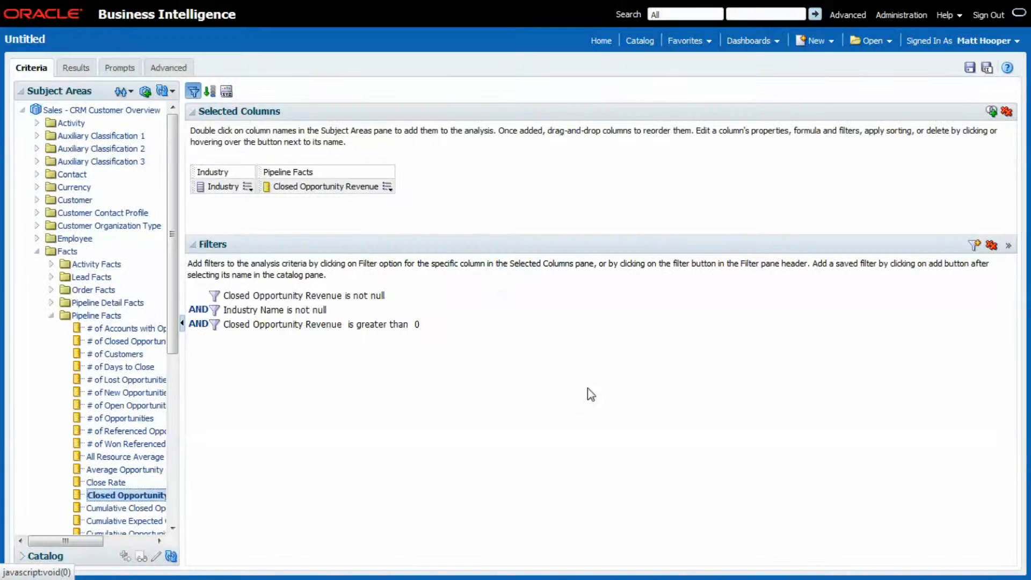
left_click(76, 67)
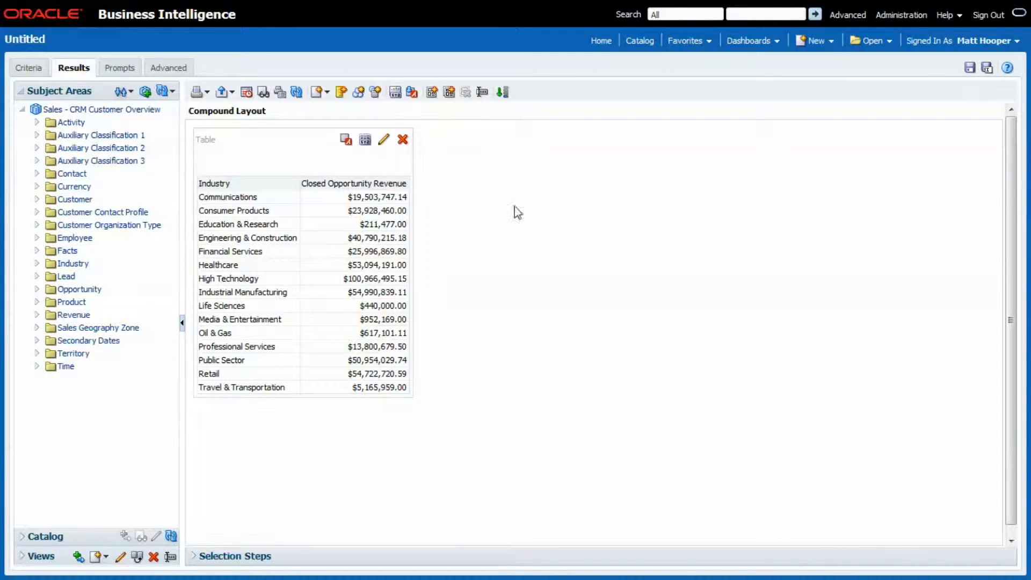
Add a pie graph to the compound layout and place it beside the table, on its right
left_click(320, 91)
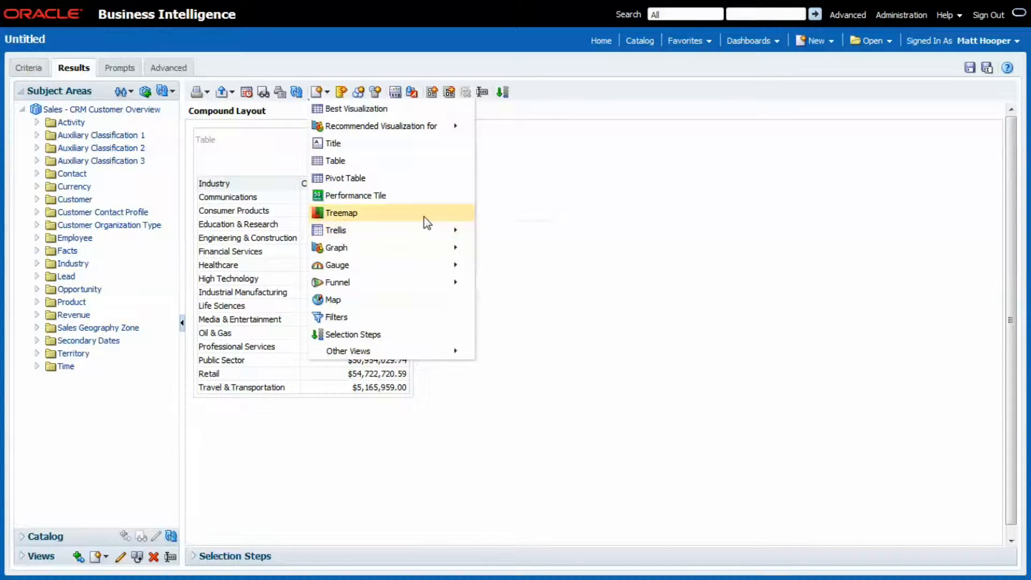
mouse_move(421, 245)
mouse_move(525, 252)
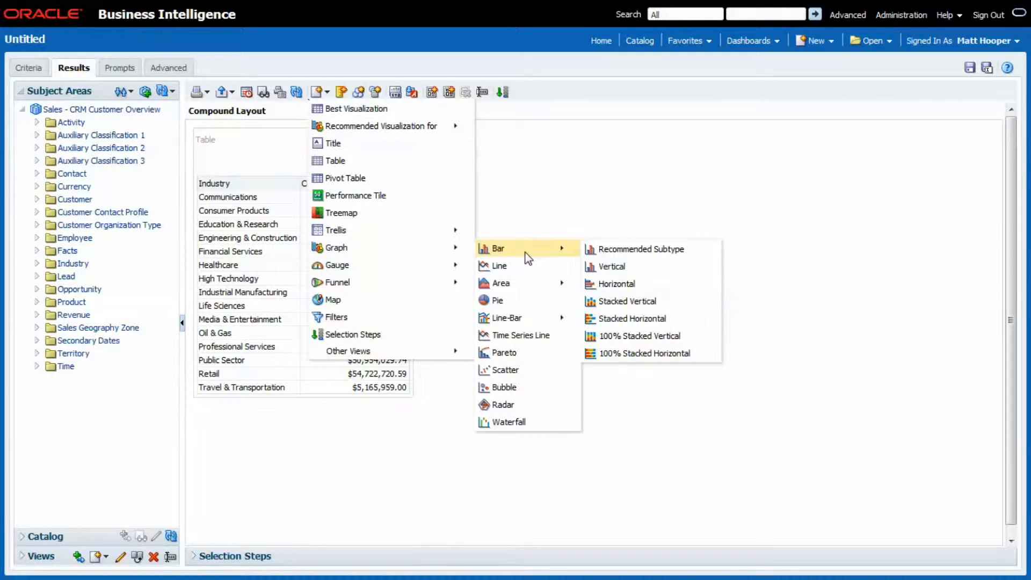
mouse_move(527, 276)
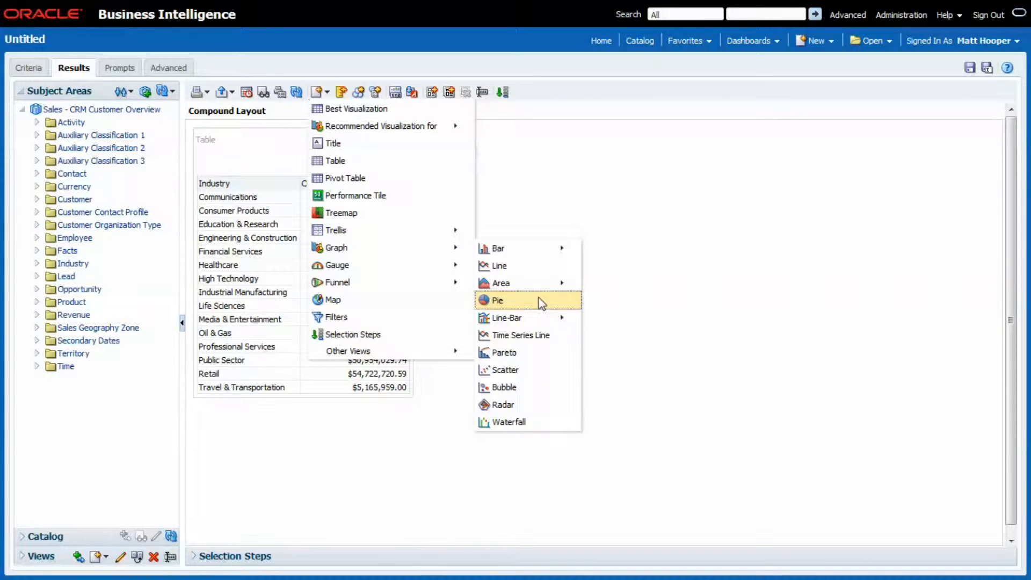
left_click(539, 300)
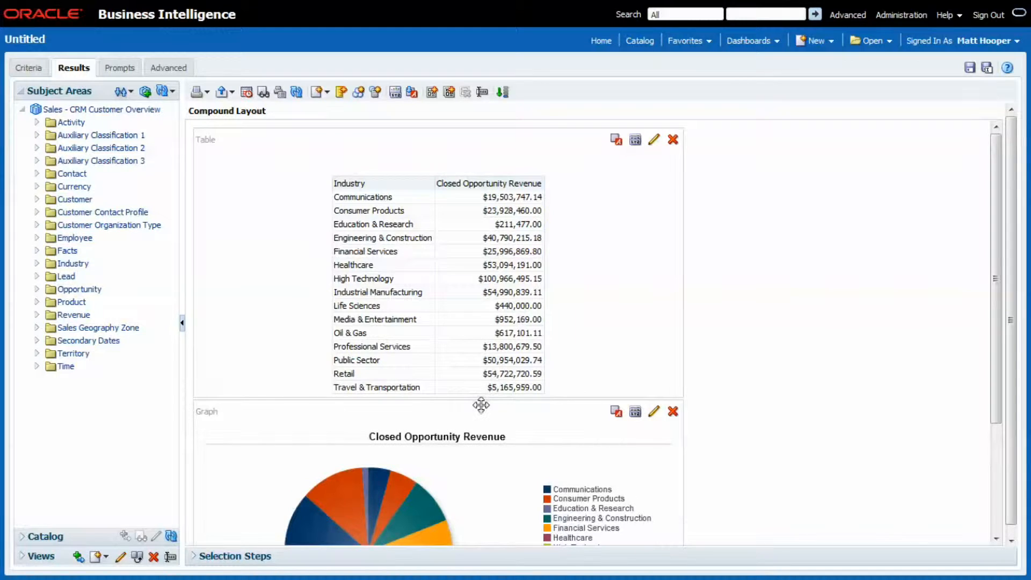
left_click_drag(481, 407, 656, 213)
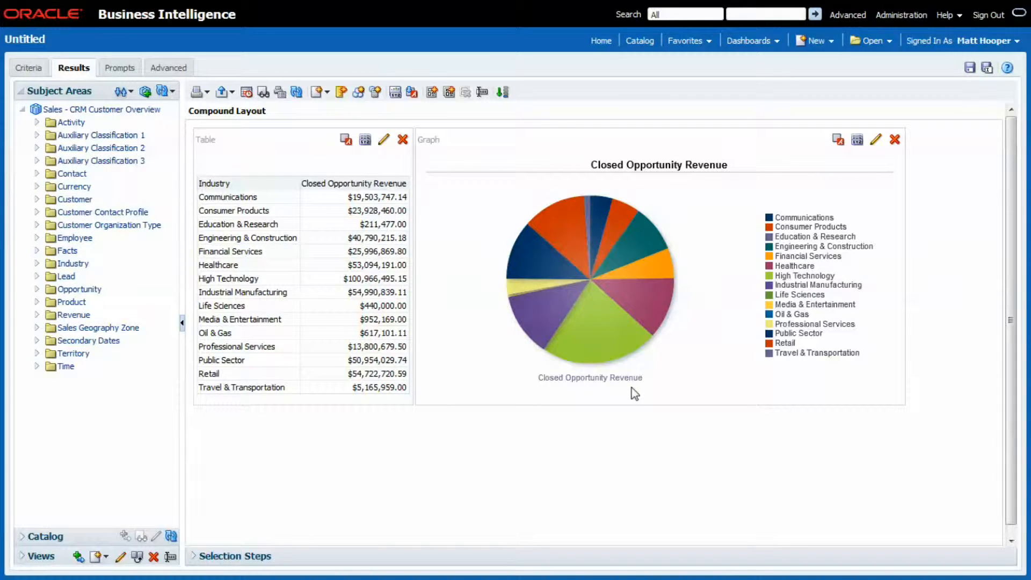
Switch Show In Legend off and back on for the pie graph's slices and finish editing the graph
mouse_move(614, 341)
mouse_move(625, 231)
left_click(876, 139)
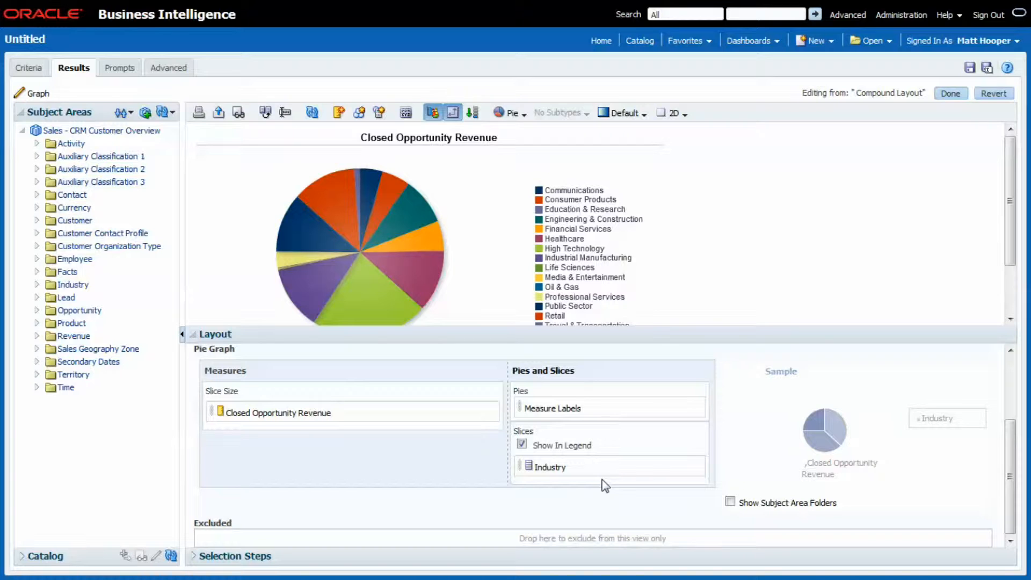
left_click(521, 445)
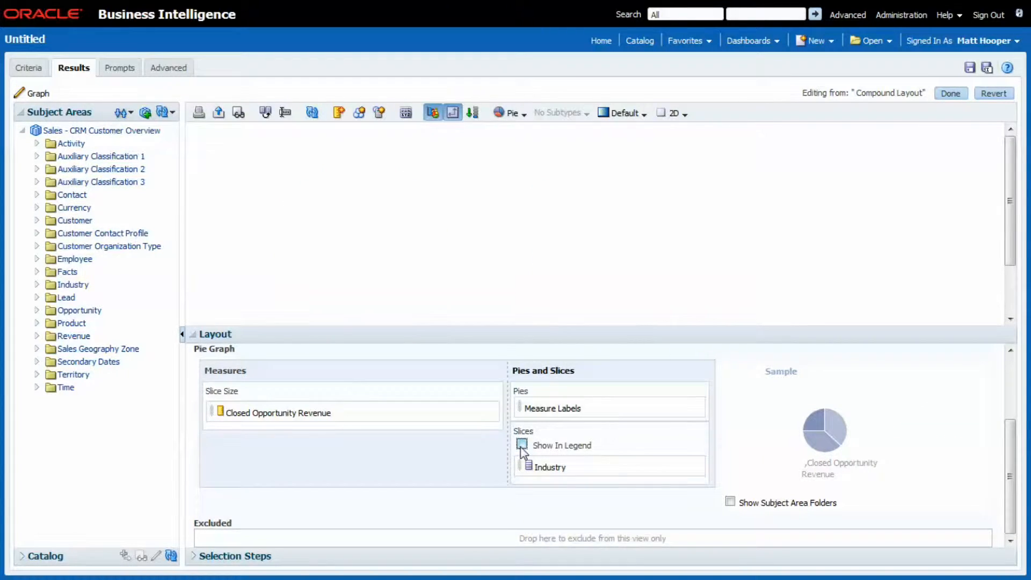
left_click(521, 445)
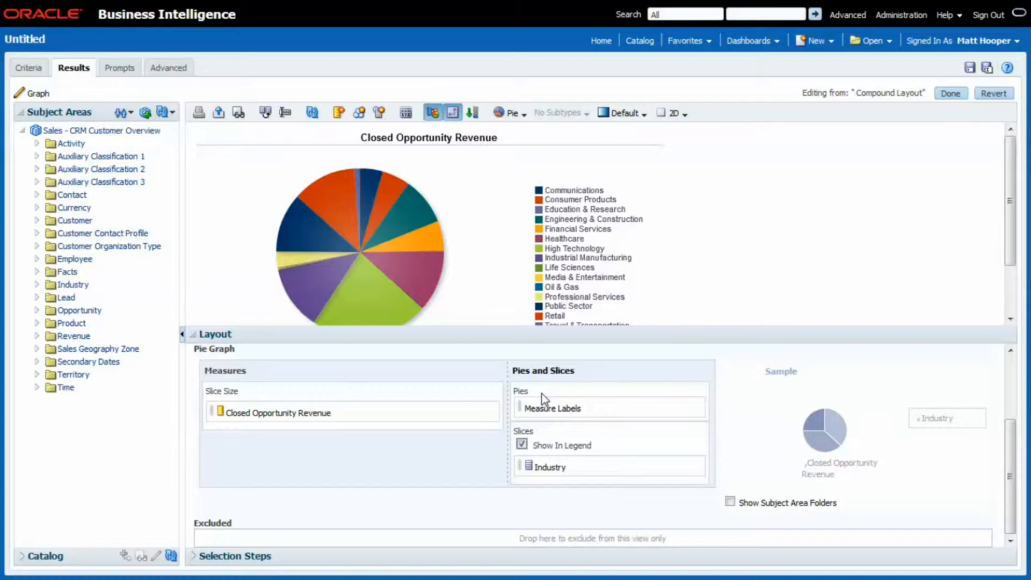
left_click(955, 96)
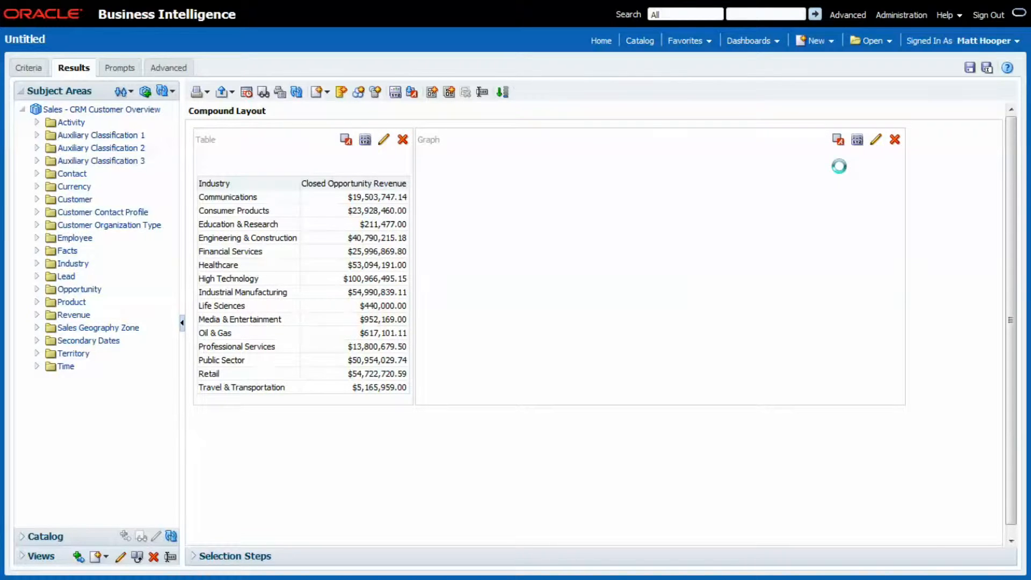
Add Customer Country from the Customer folder between Industry and Closed Opportunity Revenue, and display the updated results
left_click(22, 68)
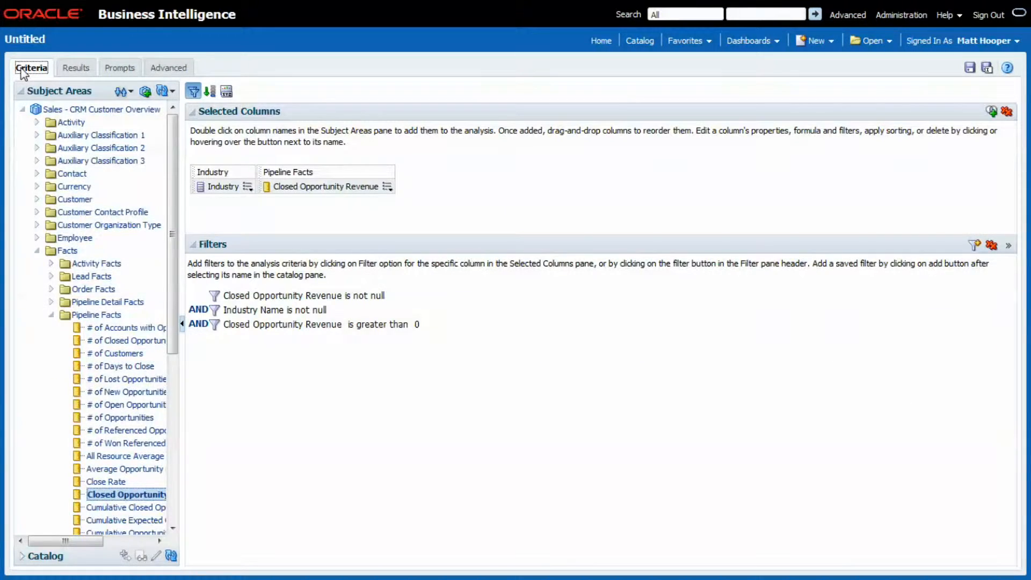
left_click(37, 250)
left_click(37, 199)
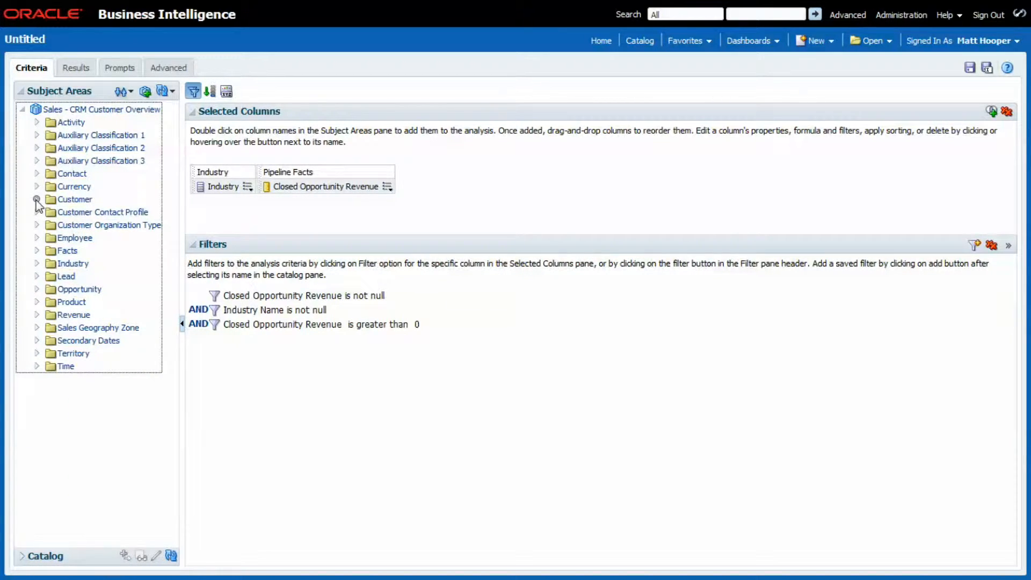
scroll(85, 349, "down", 10)
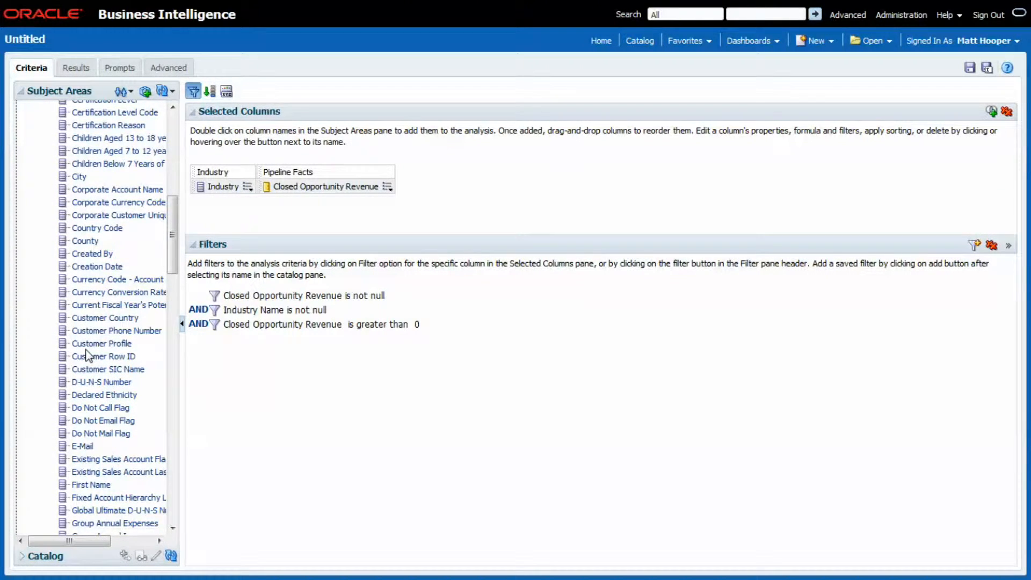
double_click(92, 318)
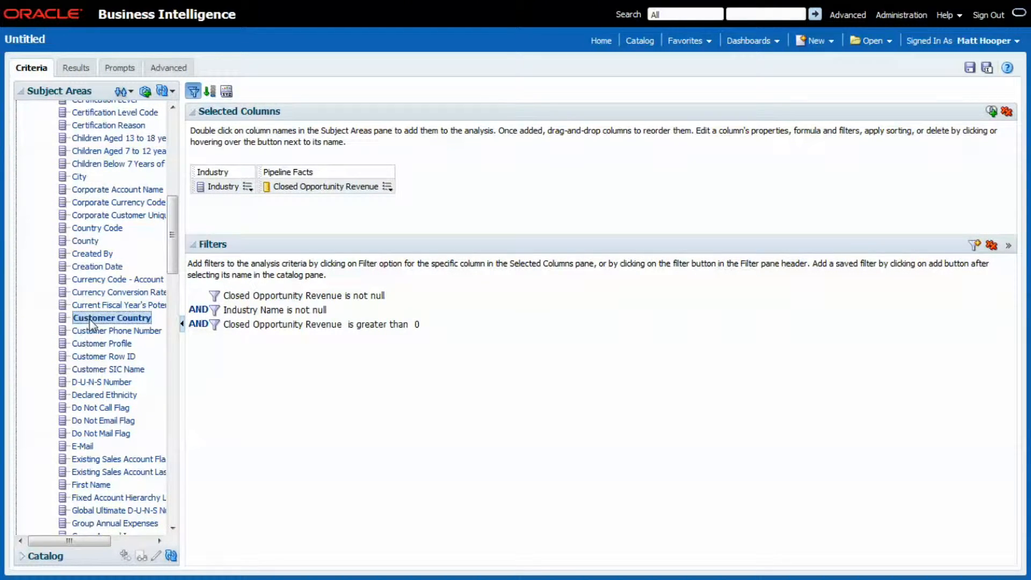
left_click_drag(430, 187, 343, 186)
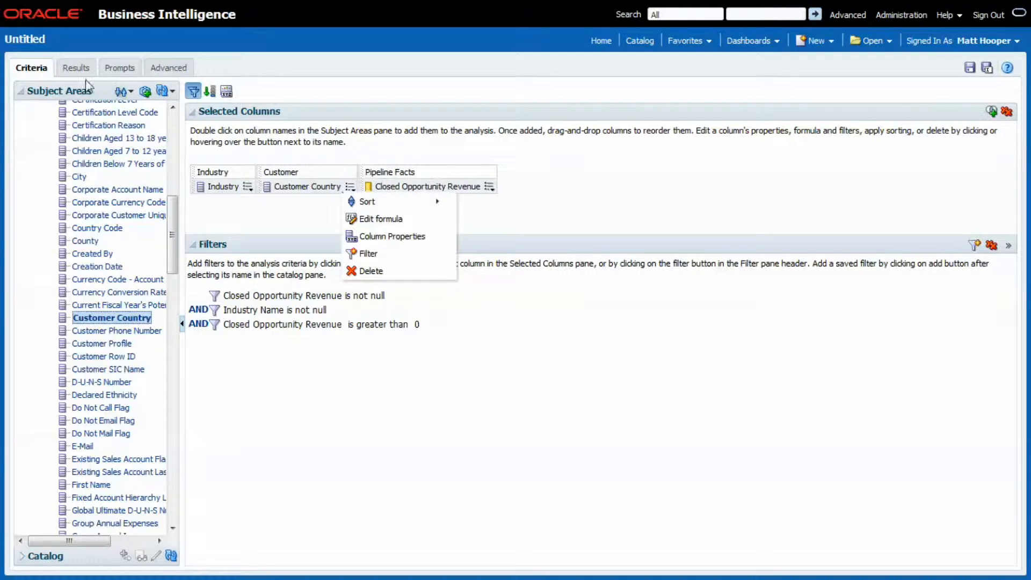
left_click(75, 67)
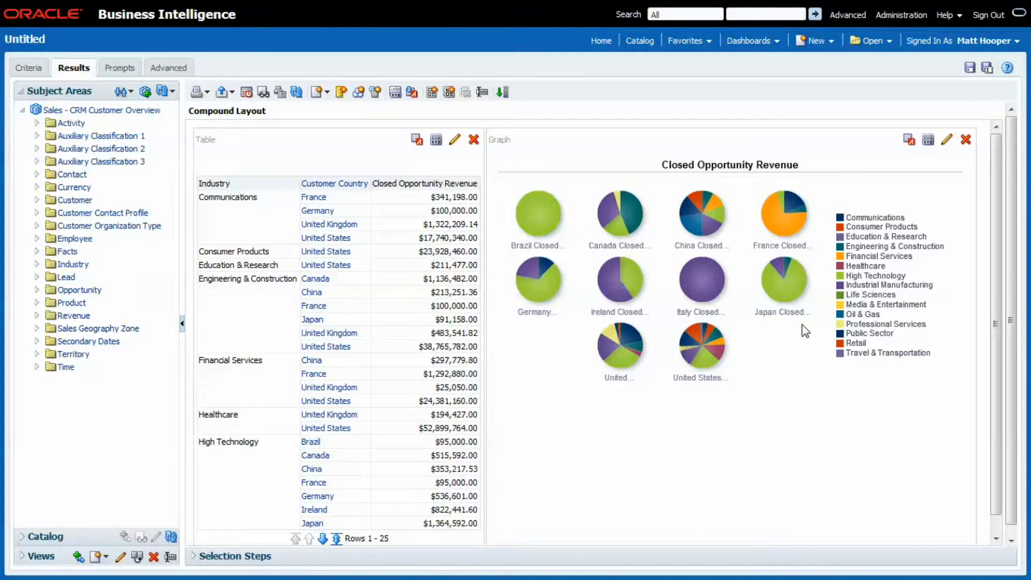
Edit the pie graph and move Customer Country from Pies to Sections
left_click(946, 140)
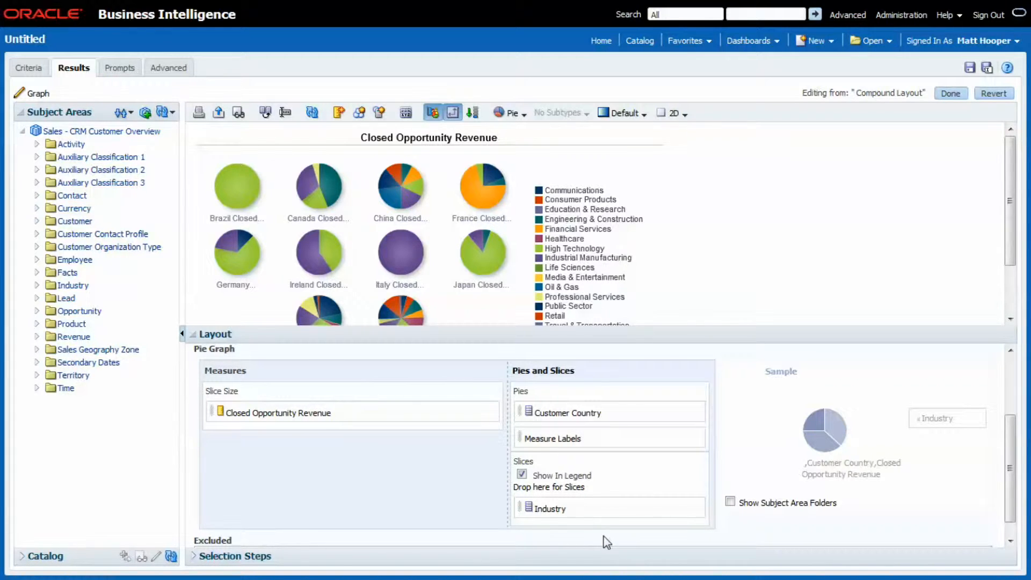
scroll(604, 537, "up", 3)
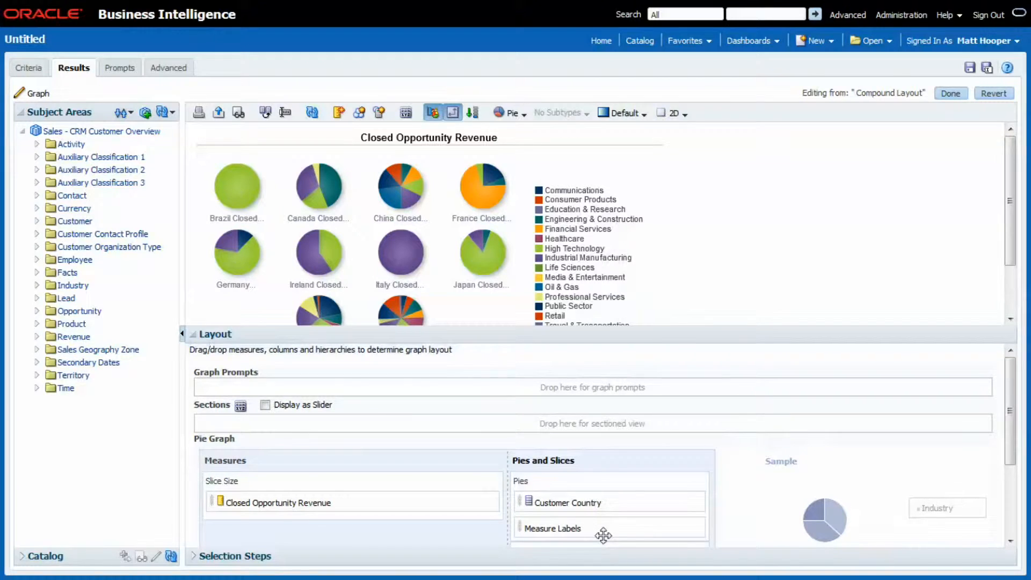
left_click_drag(567, 504, 427, 428)
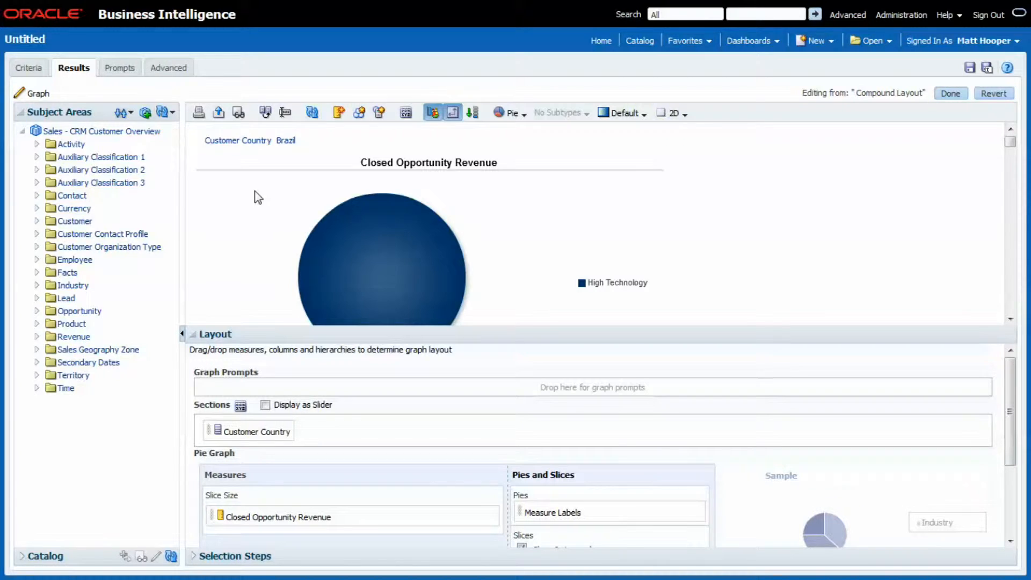
scroll(257, 198, "down", 10)
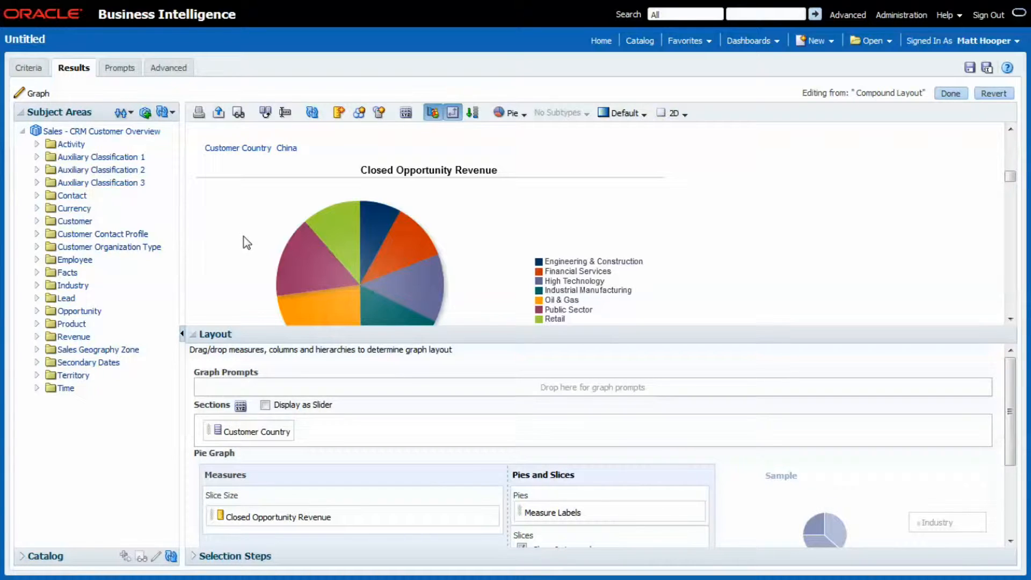
Display the Customer Country sections as a slider, then move the slider and play and pause its animation
left_click(264, 404)
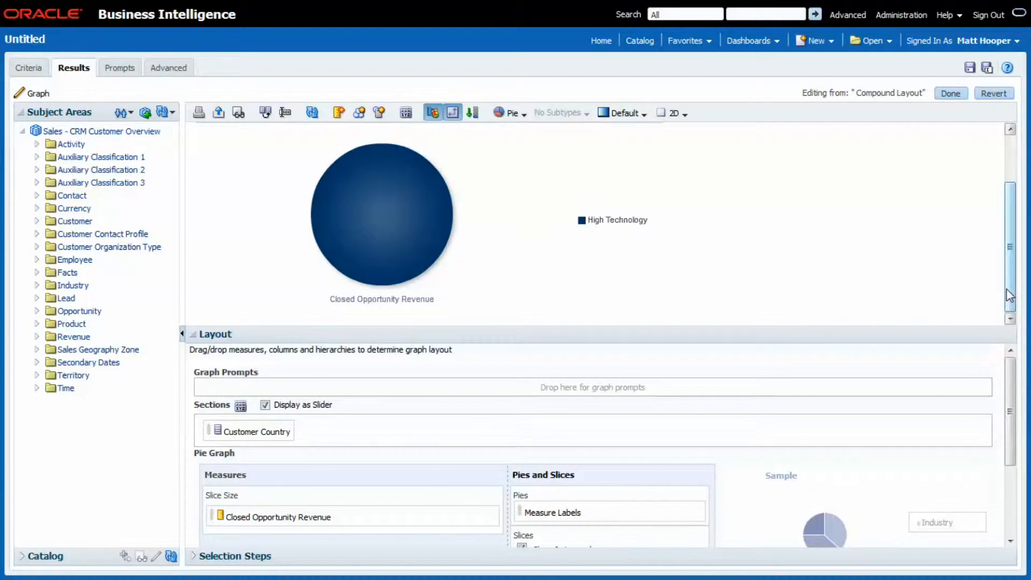
left_click_drag(1007, 296, 1020, 239)
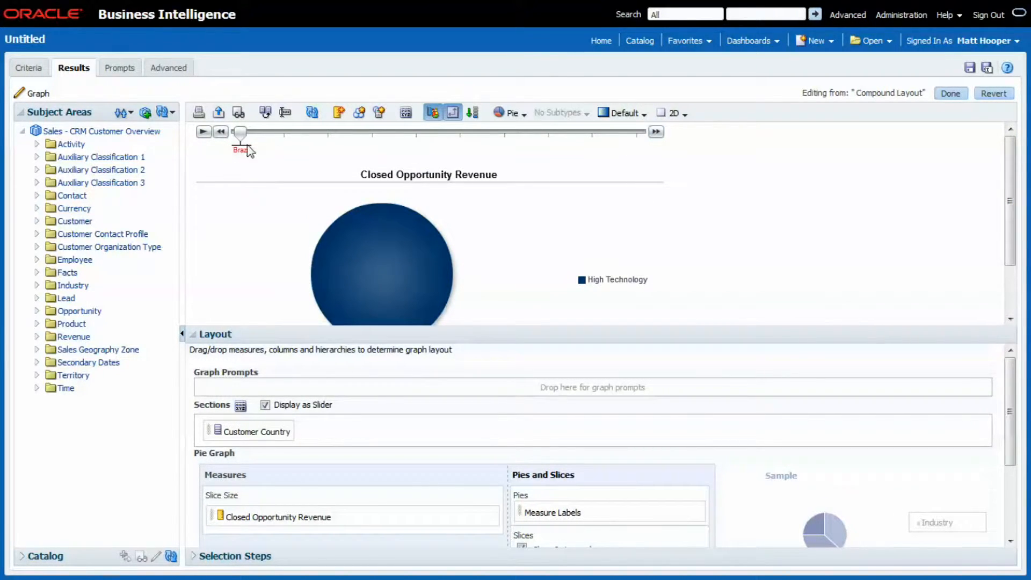
left_click_drag(242, 134, 322, 142)
left_click(204, 131)
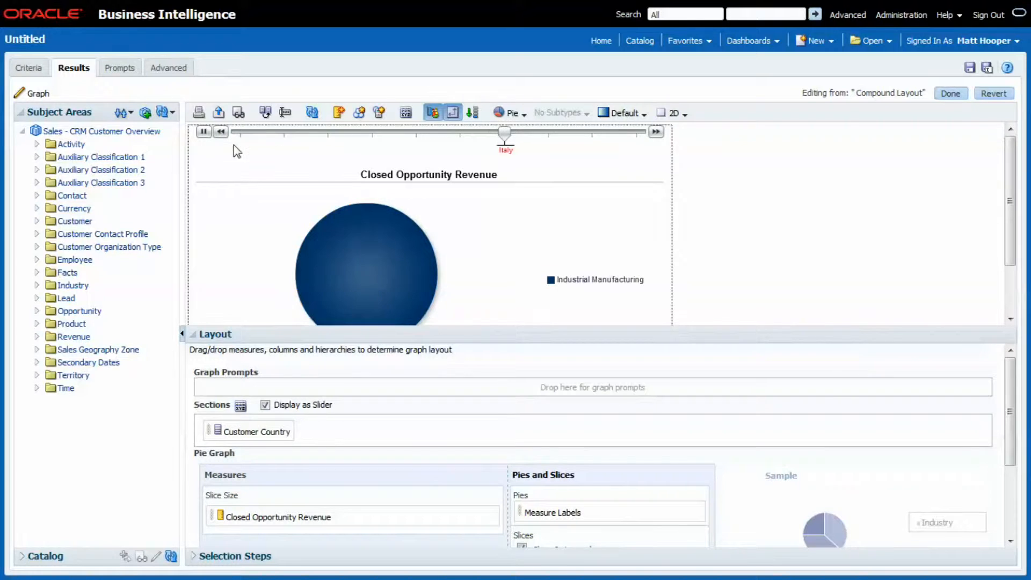
left_click(204, 131)
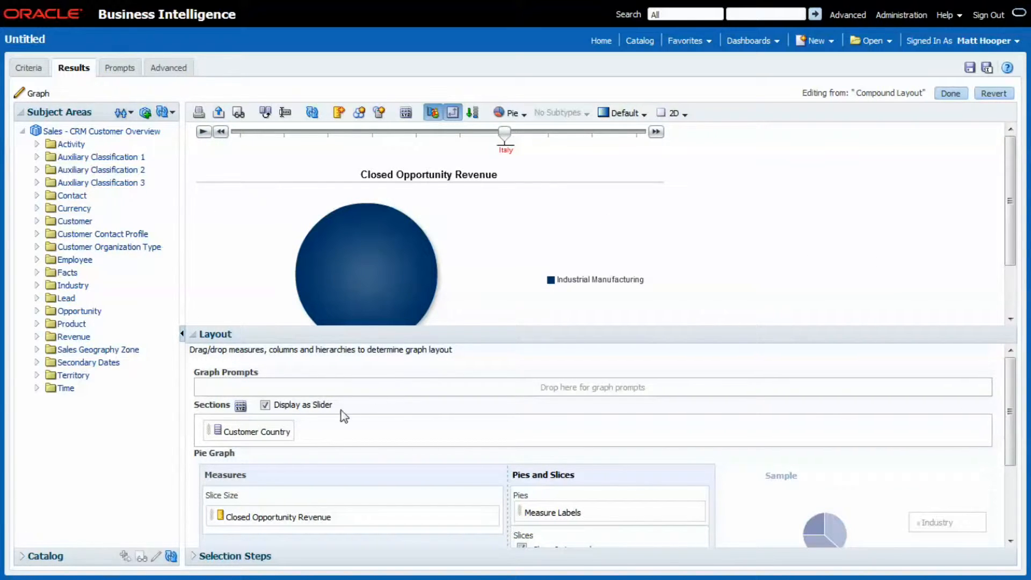
Move Customer Country from Sections to Graph Prompts and choose another country in the prompt
left_click_drag(260, 431, 256, 386)
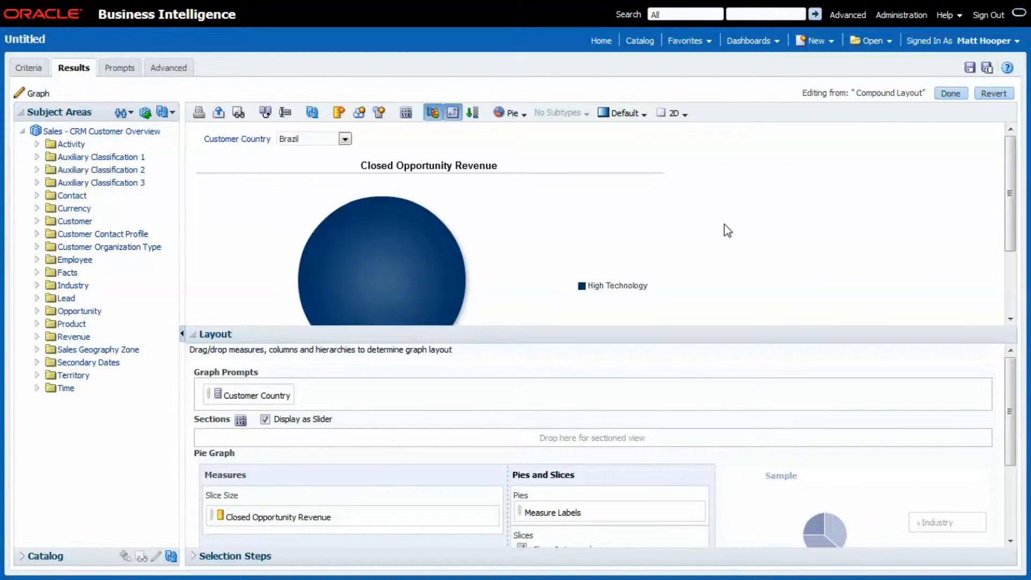
left_click(344, 138)
left_click(314, 210)
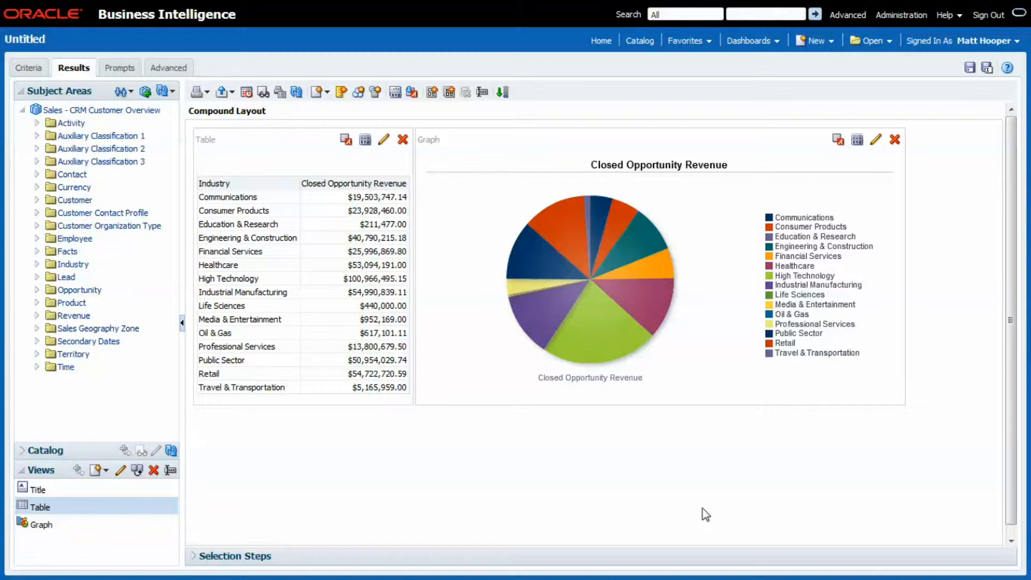
Take the table out of the compound layout, place it back below the graph, and remove it again
left_click(402, 140)
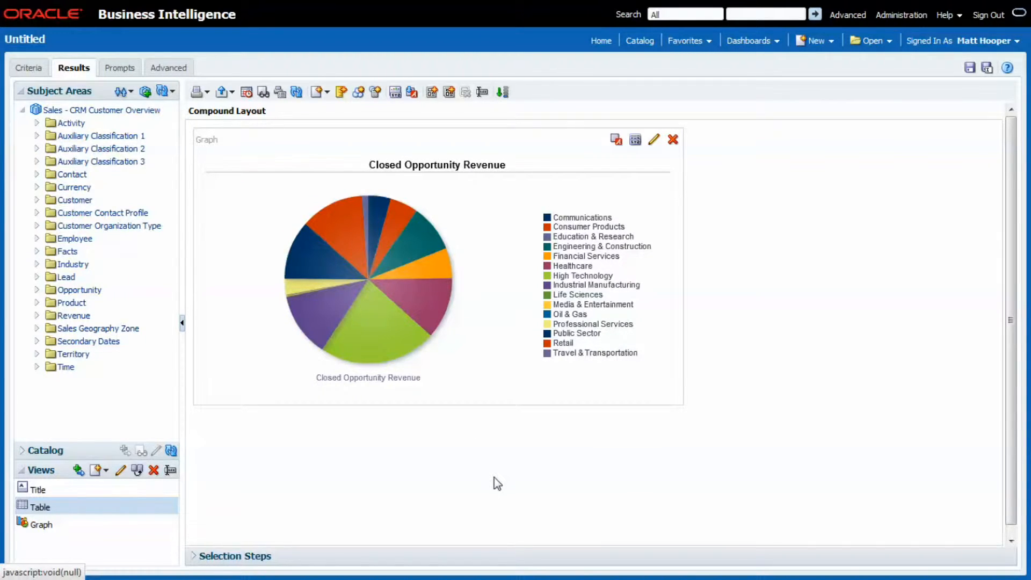
left_click(107, 505)
left_click(79, 471)
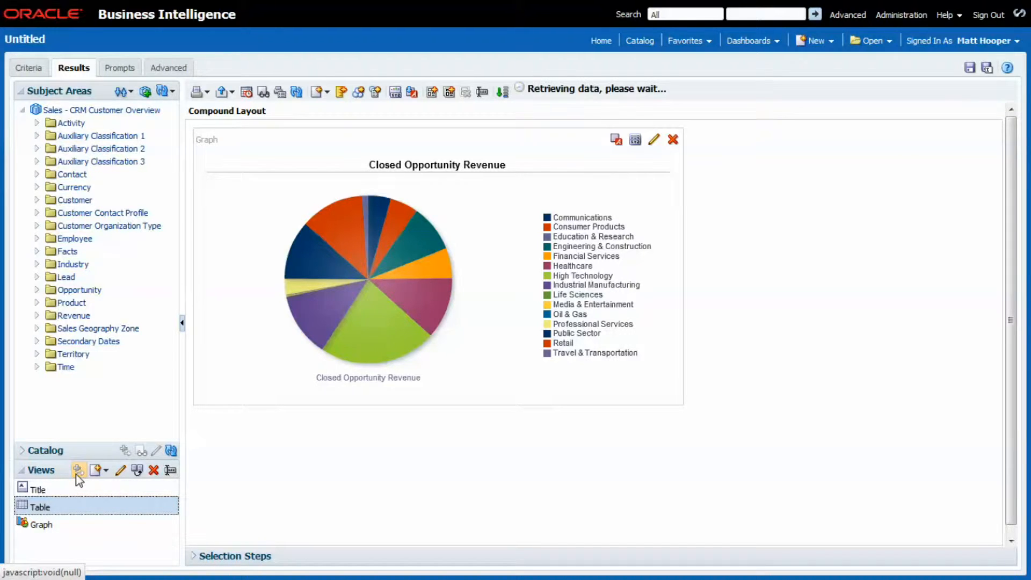
scroll(480, 470, "down", 5)
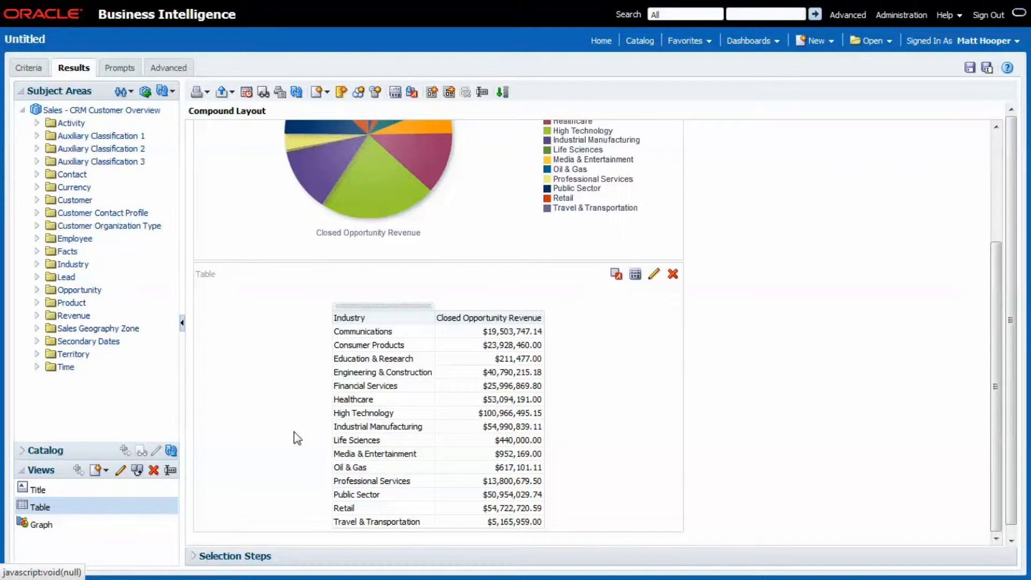
left_click(673, 274)
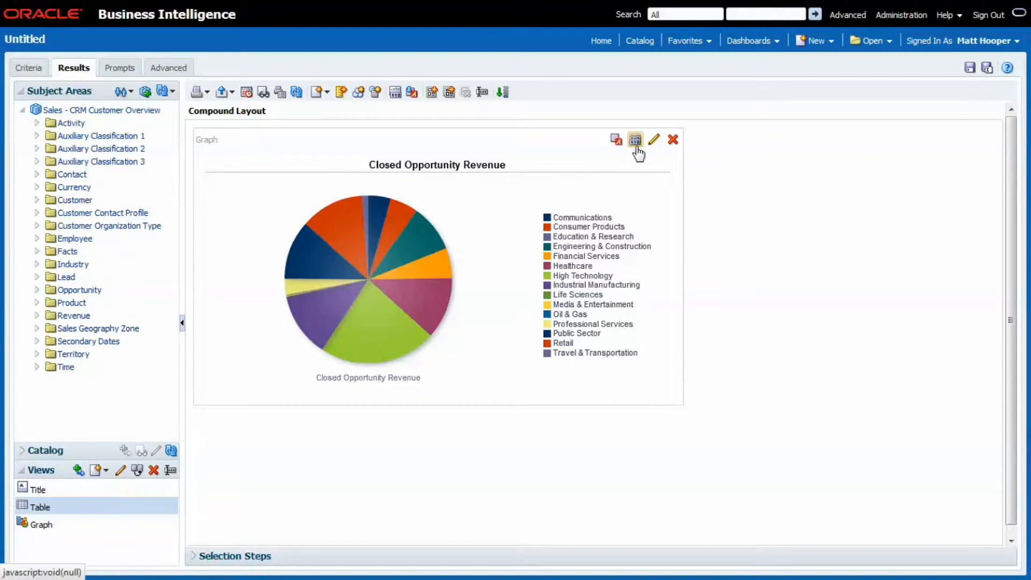
Review the legend position choices in the graph properties and apply the 3D style to the pie graph
left_click(635, 140)
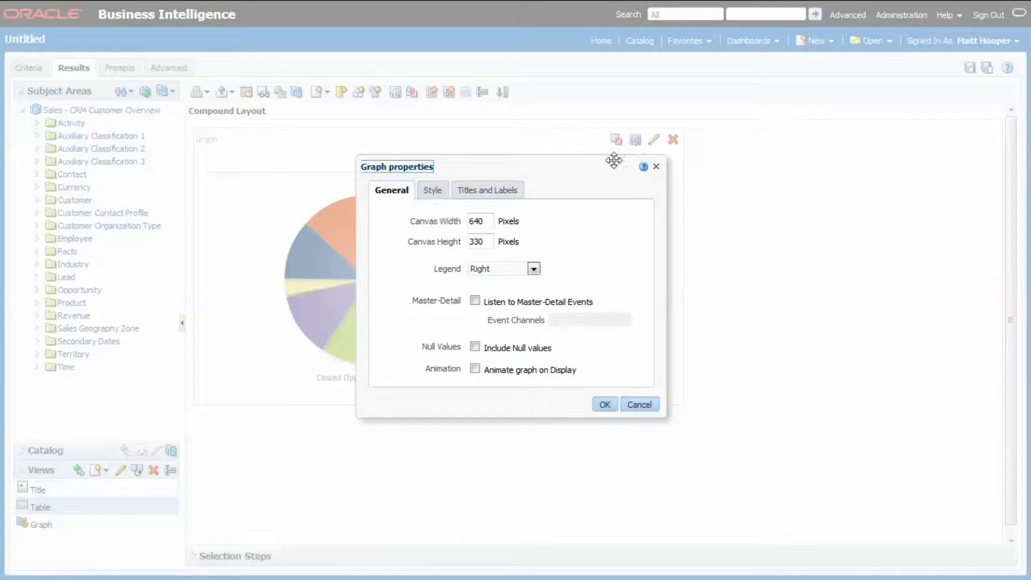
left_click_drag(561, 167, 802, 203)
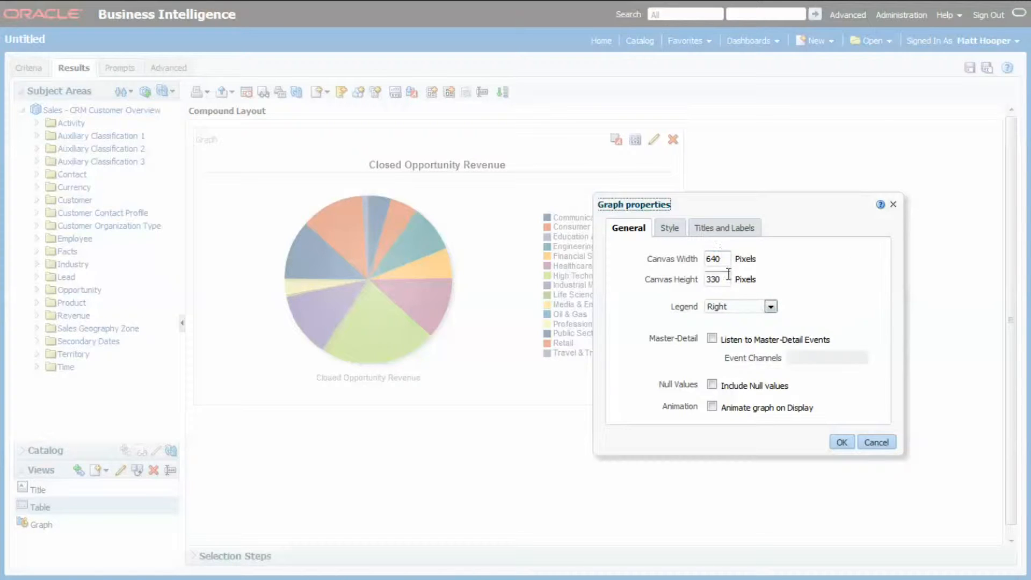
left_click(770, 307)
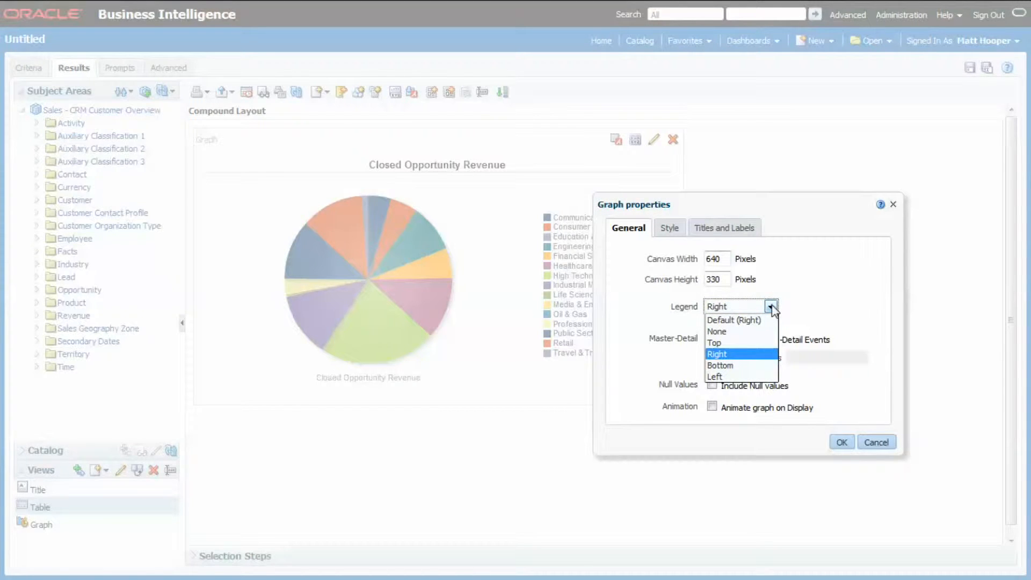
left_click(840, 301)
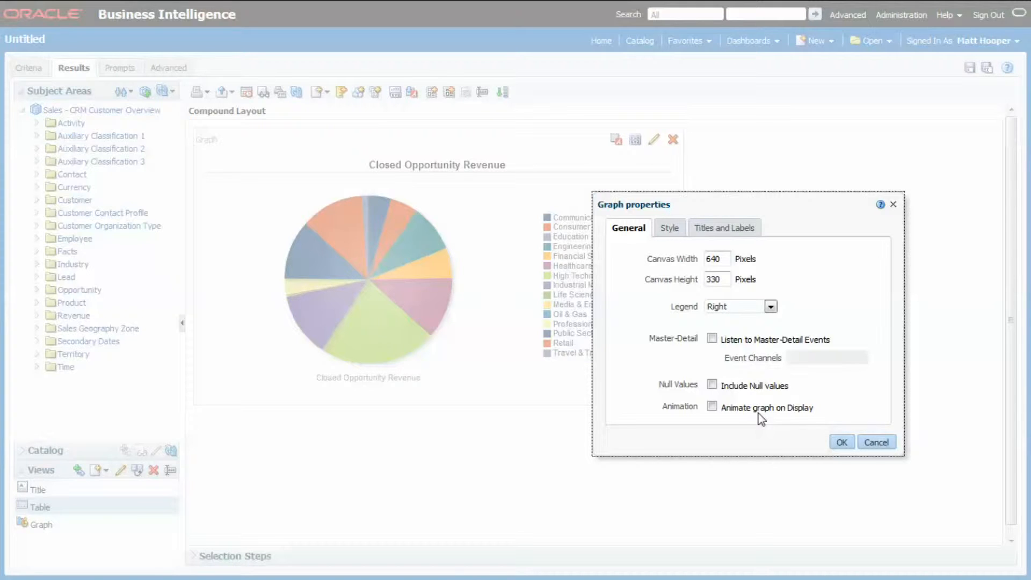
left_click(667, 229)
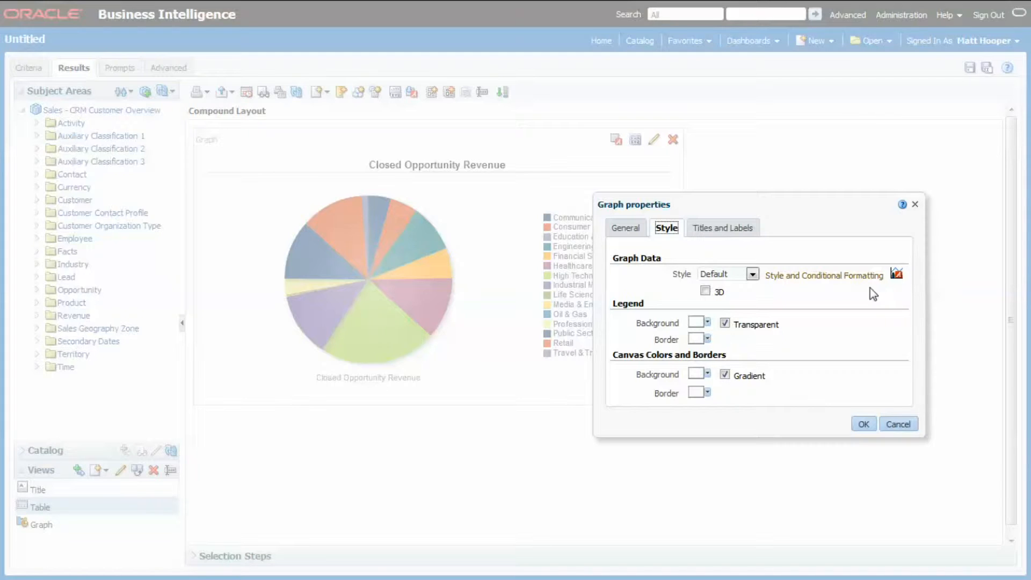
left_click(704, 291)
left_click(859, 424)
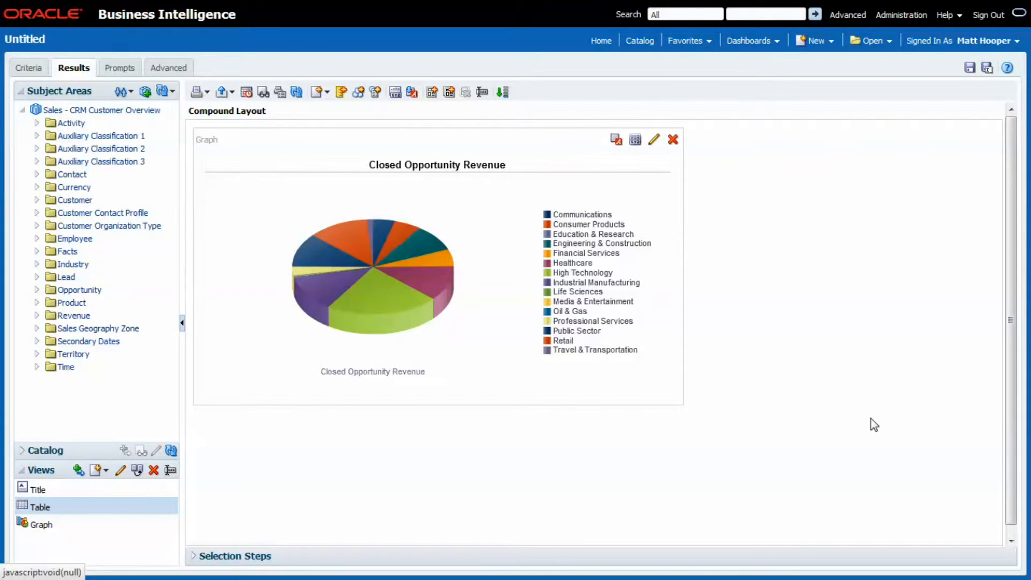
Stop using the measure name as the pie graph's title and apply the empty title
left_click(635, 140)
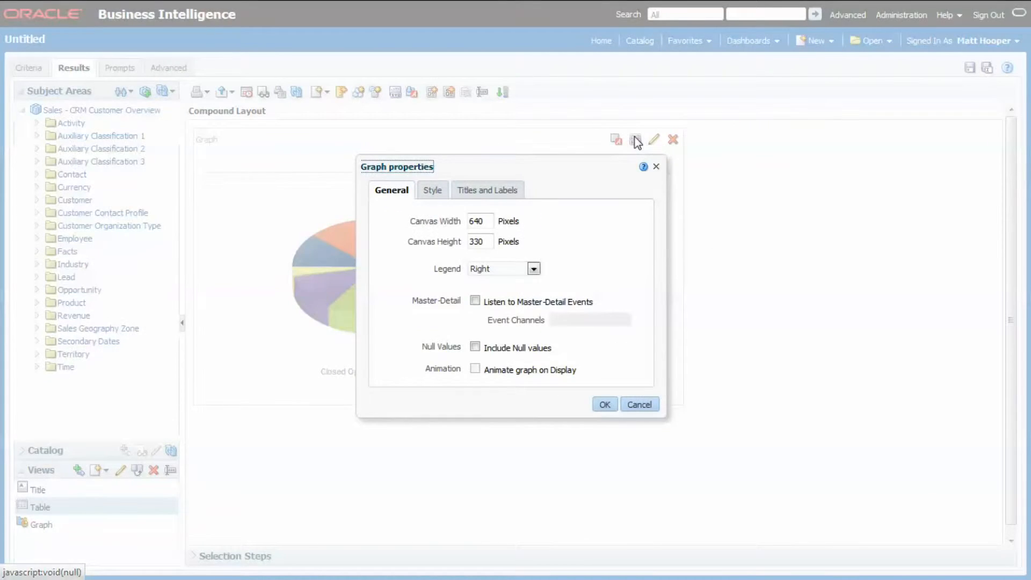
left_click(508, 192)
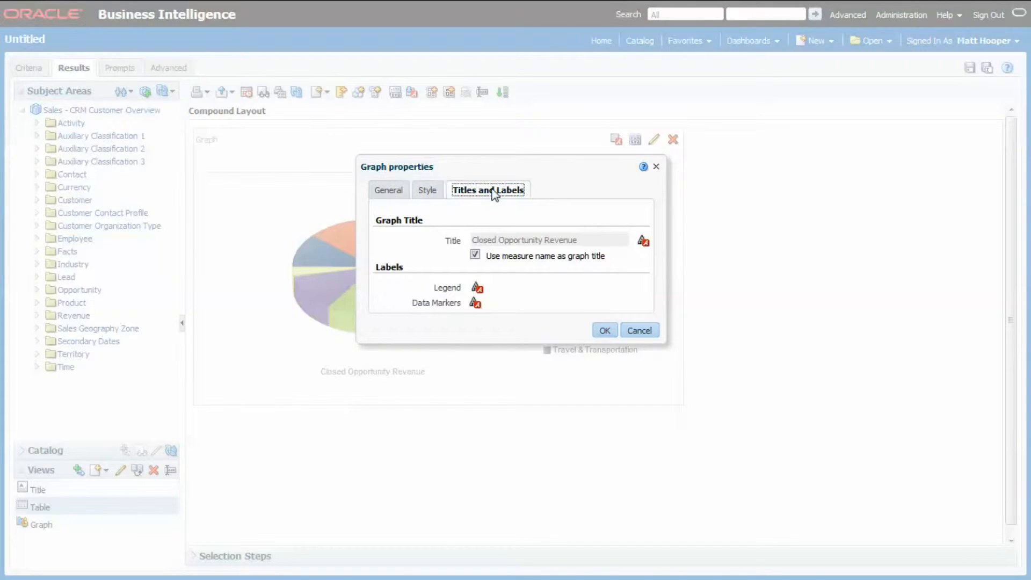
left_click_drag(535, 165, 779, 184)
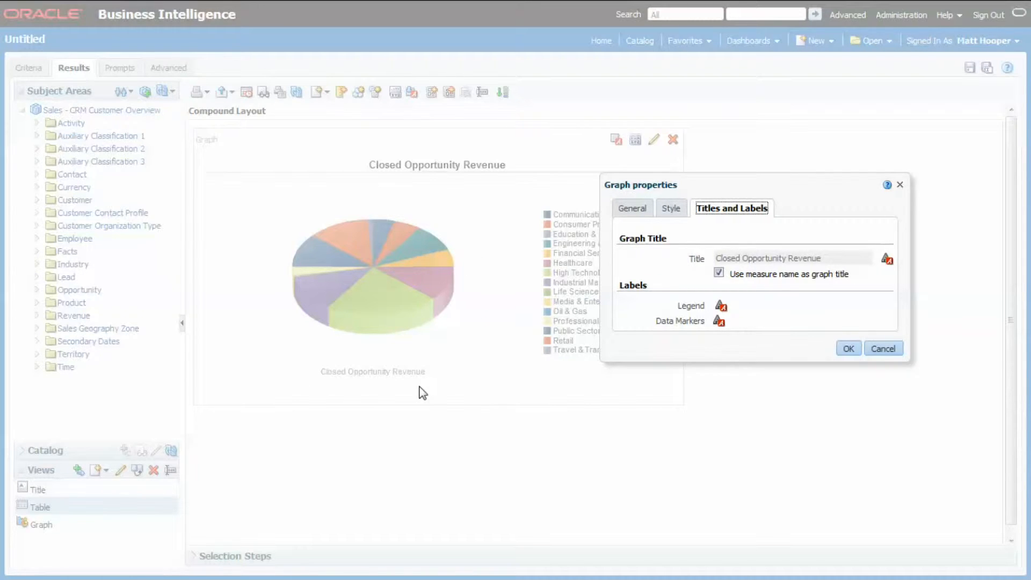
left_click(719, 273)
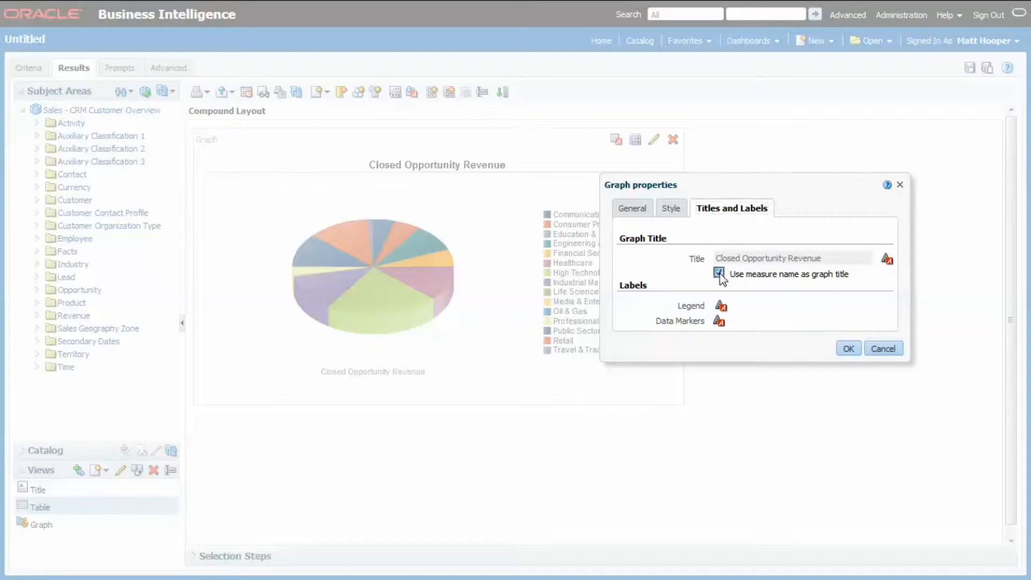
left_click(791, 308)
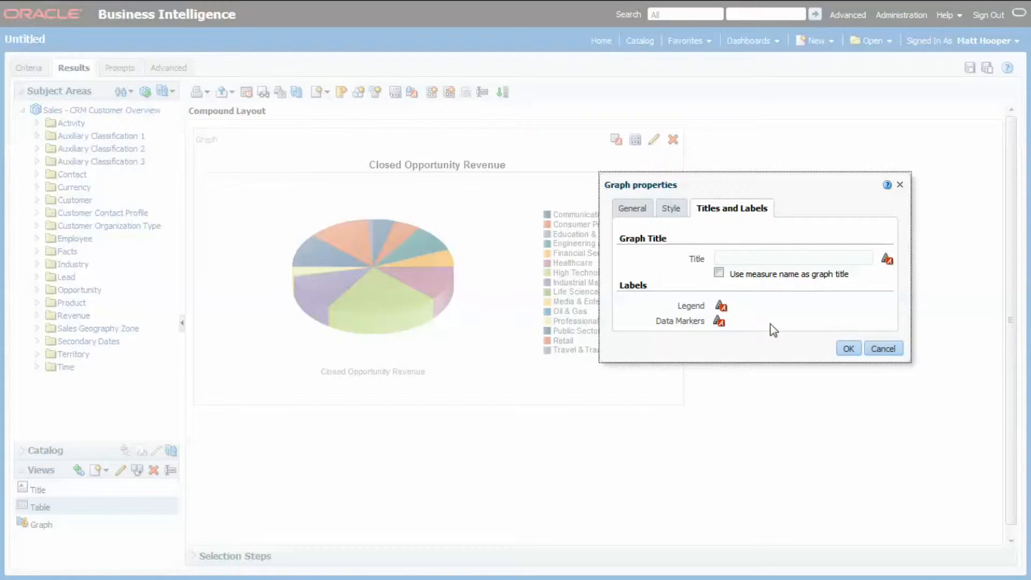
left_click(848, 348)
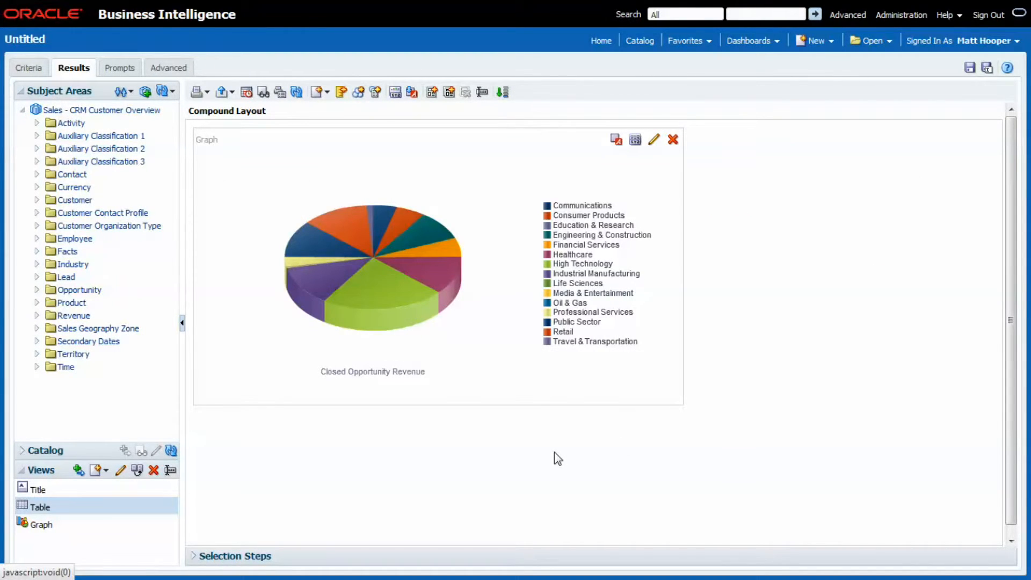
Set the pie graph's data marker labels to show Always, keeping the default display and value options, and apply the graph properties
mouse_move(394, 313)
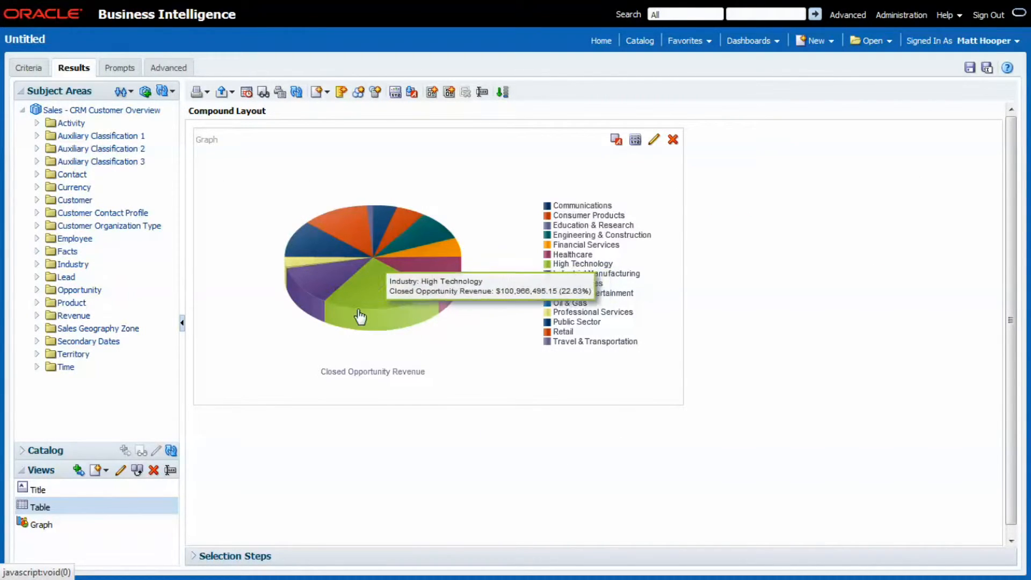
mouse_move(429, 276)
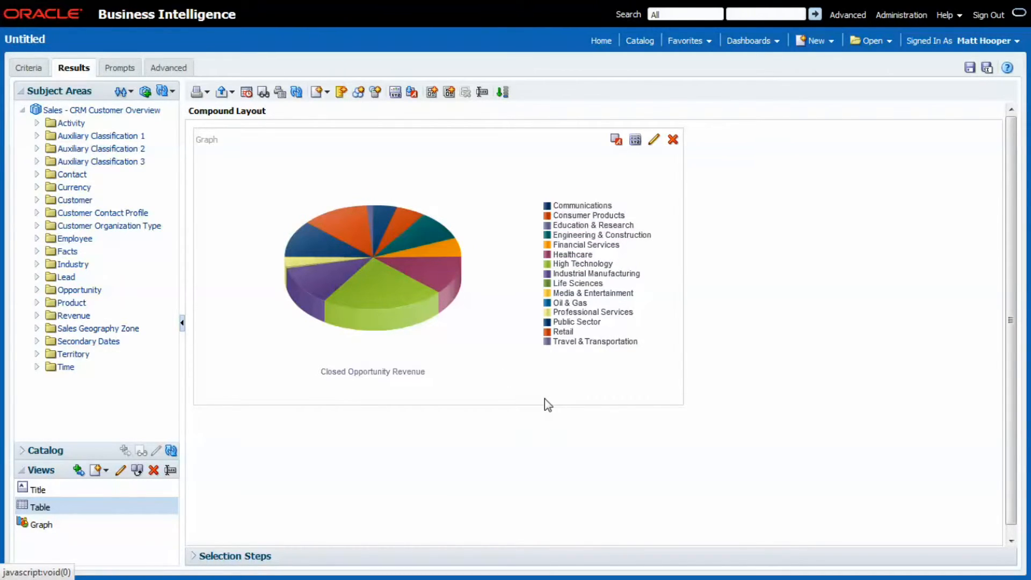
left_click(635, 141)
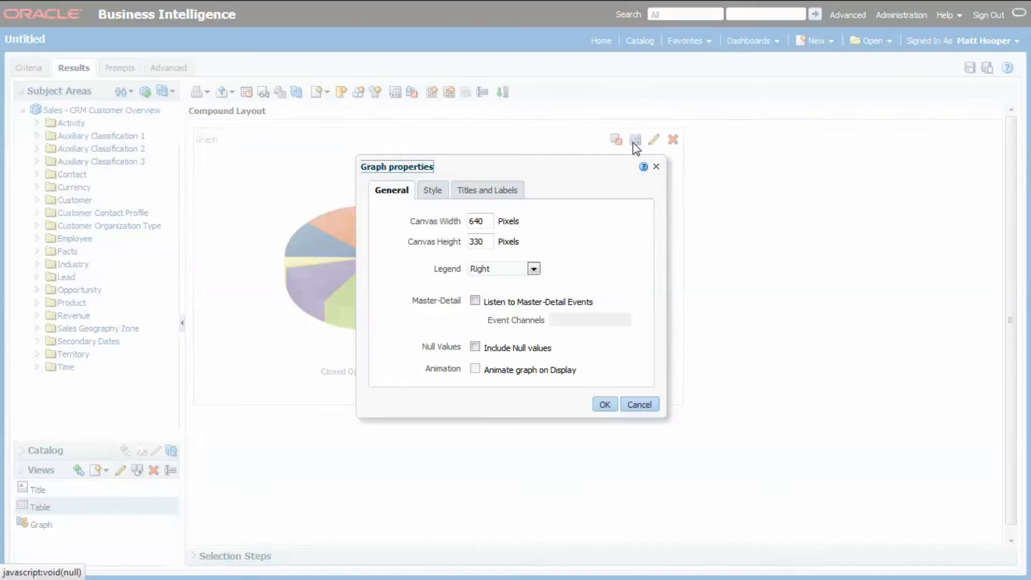
left_click(498, 191)
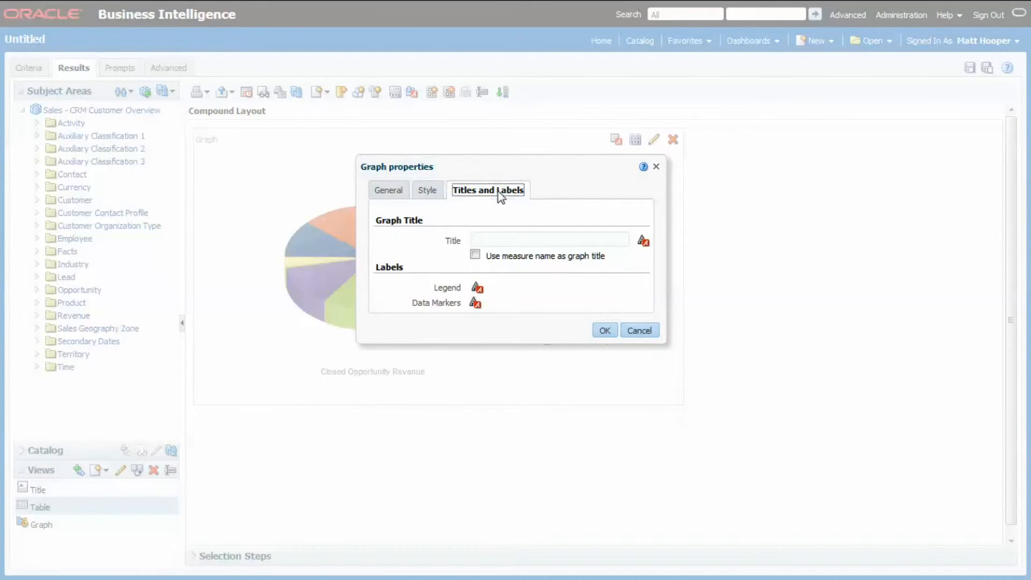
left_click(475, 303)
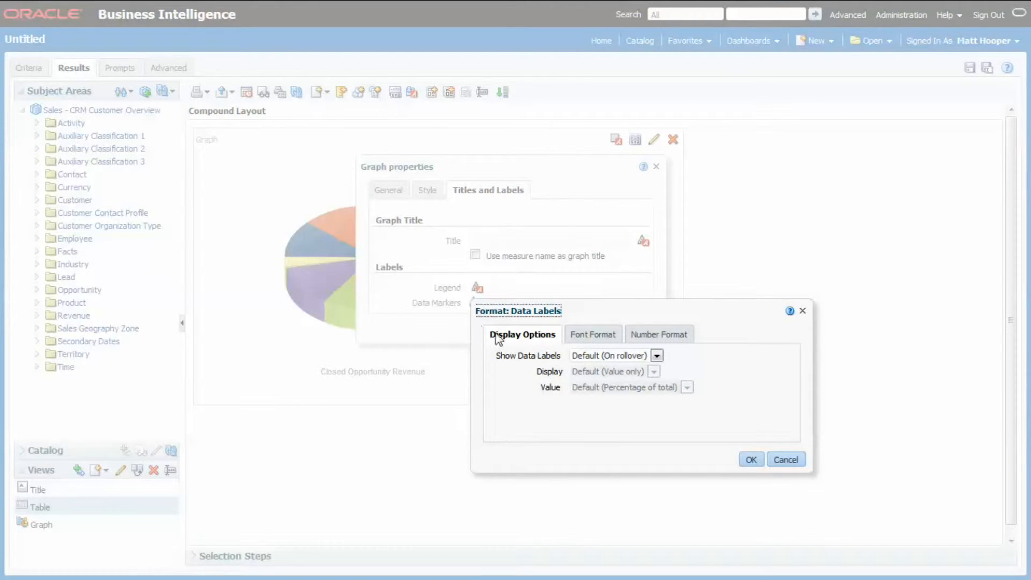
left_click(626, 356)
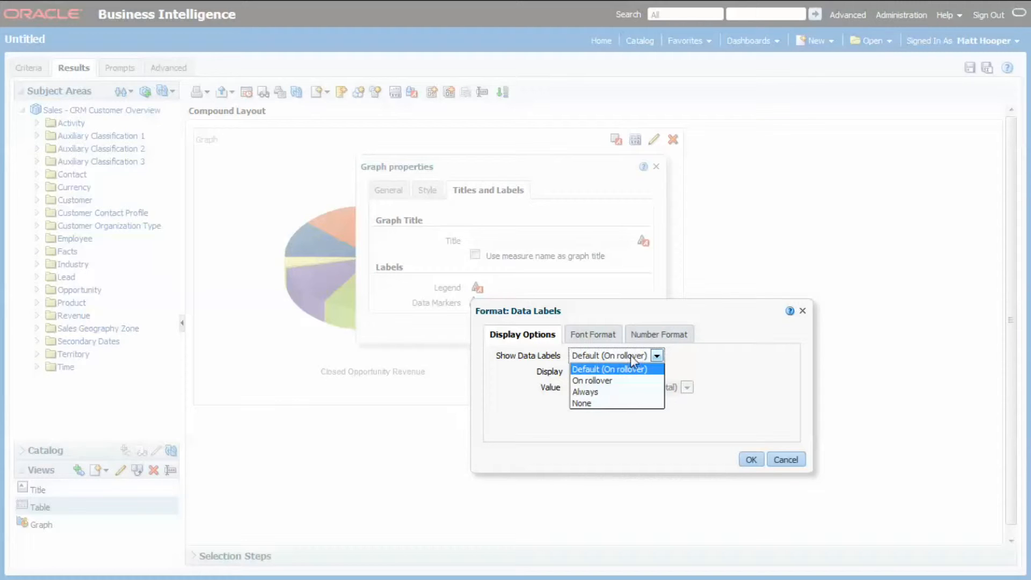
left_click(616, 392)
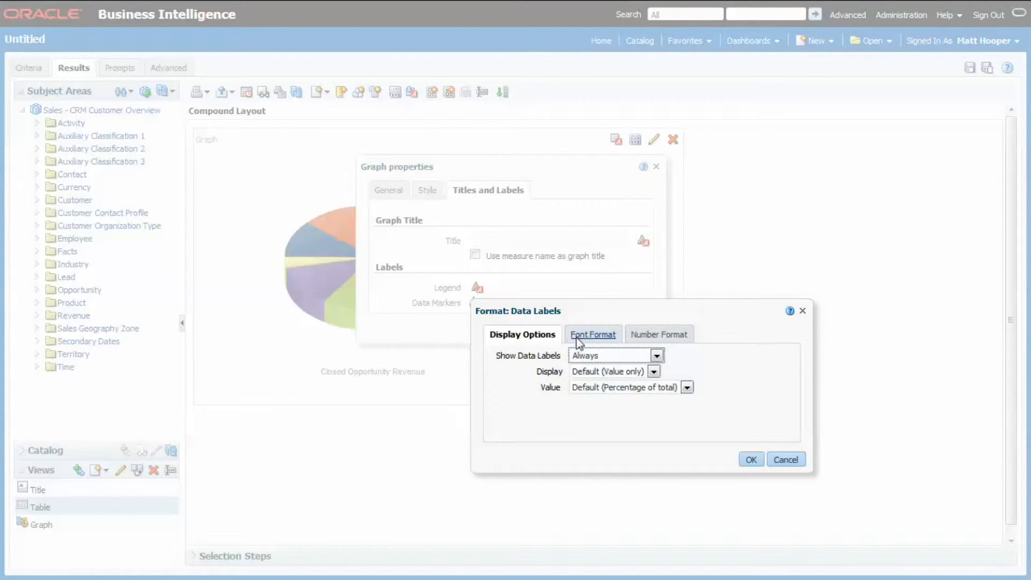
left_click(751, 459)
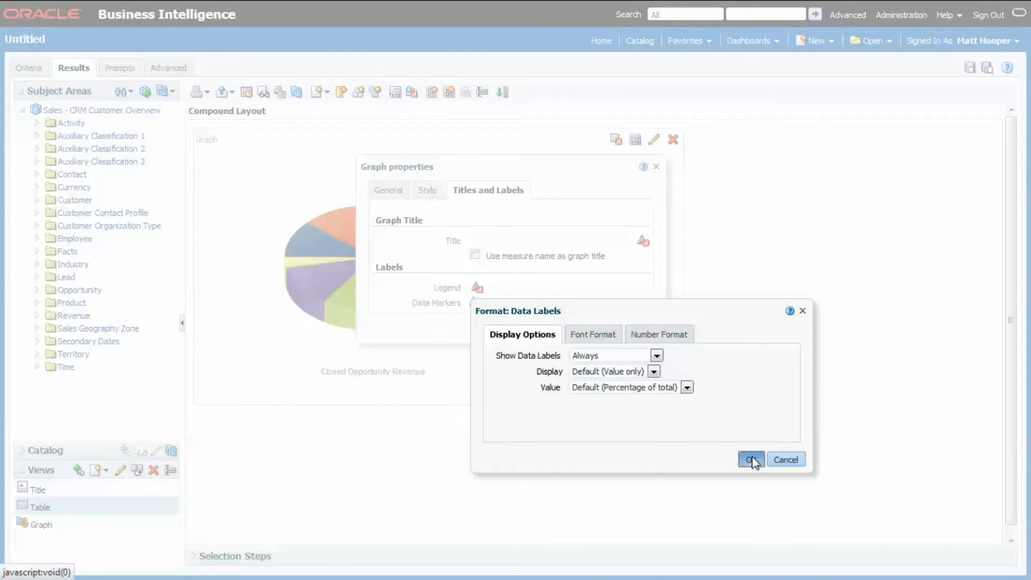
left_click(602, 329)
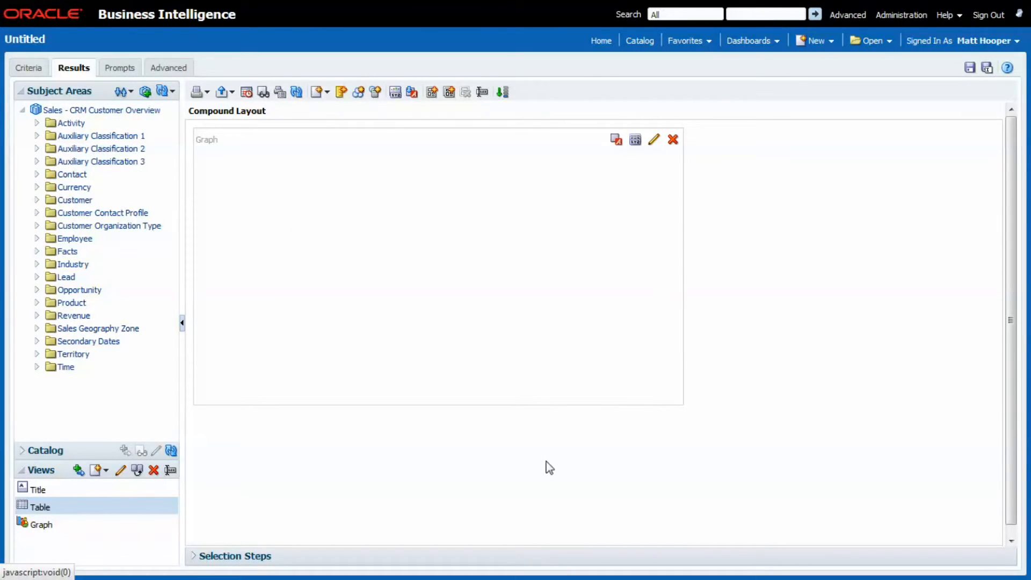